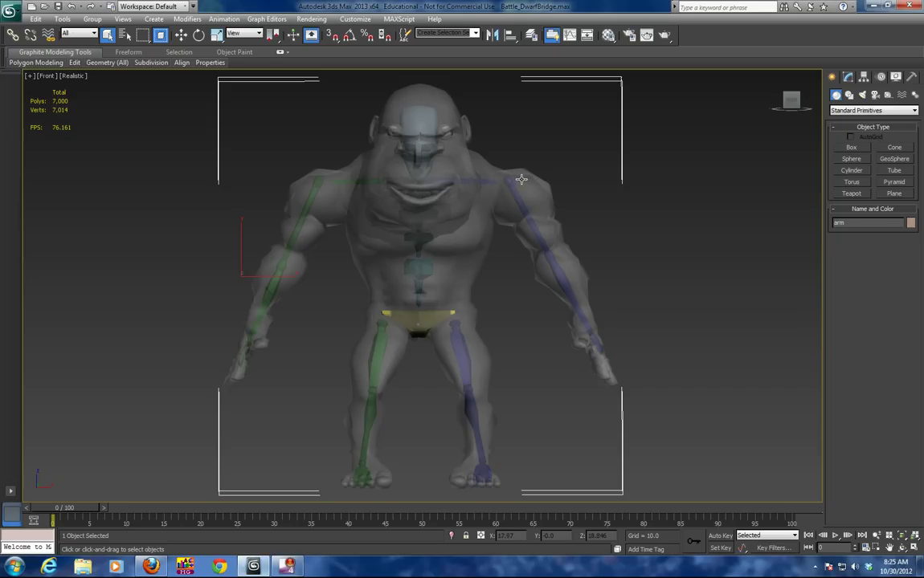
# - Delete the existing biped skeleton by hiding all geometry, selecting every remaining bone, and showing the character geometry again
pyautogui.hotkey('alt', 'x')
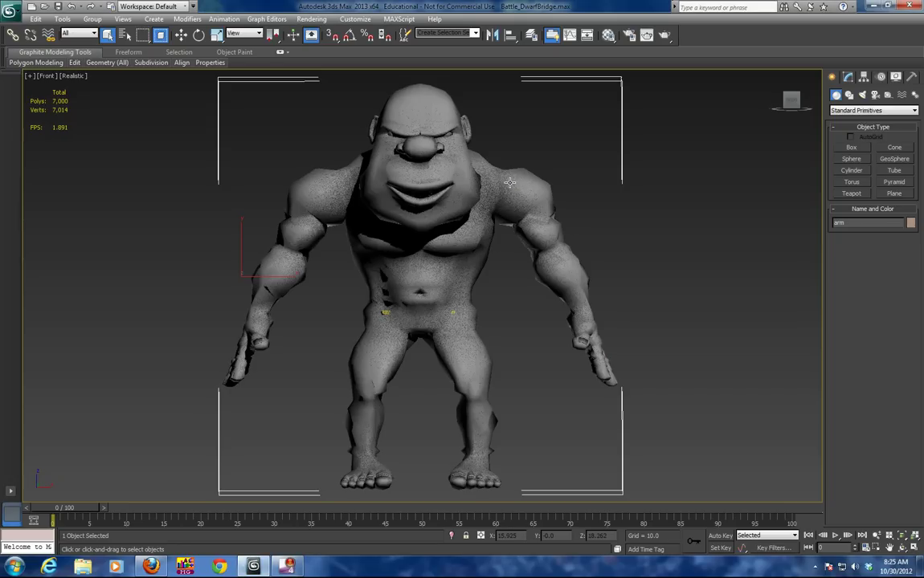
pyautogui.click(897, 77)
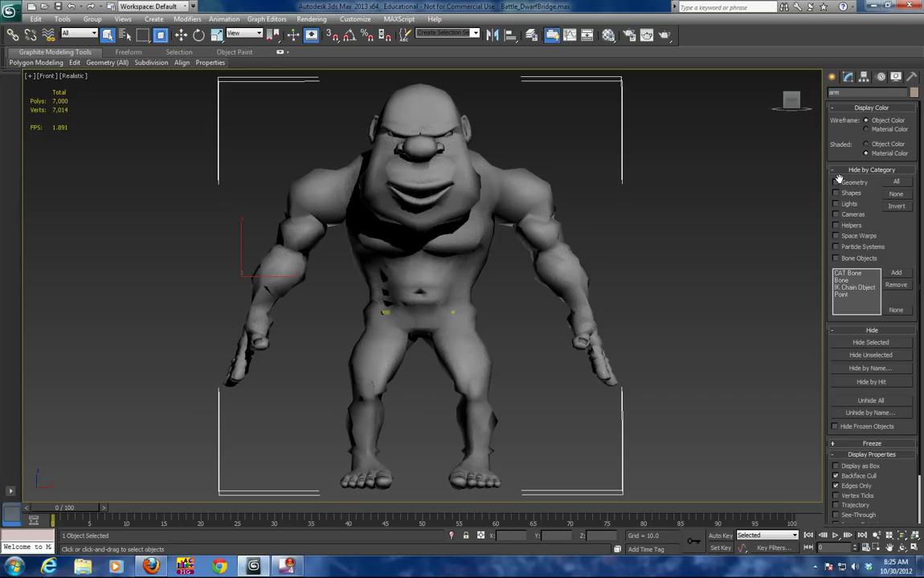
pyautogui.click(836, 183)
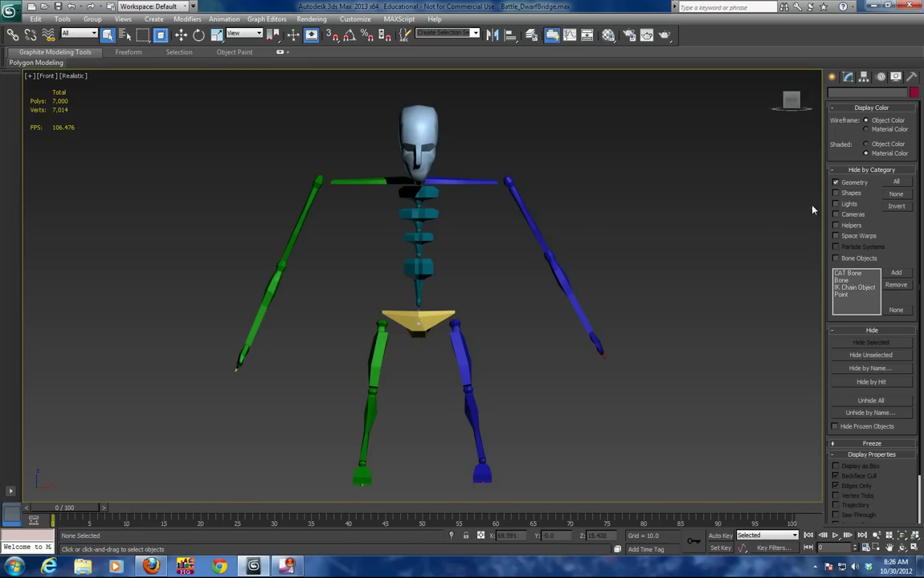
pyautogui.click(836, 183)
pyautogui.click(835, 184)
pyautogui.moveTo(286, 137); pyautogui.dragTo(629, 433)
pyautogui.press('Delete')
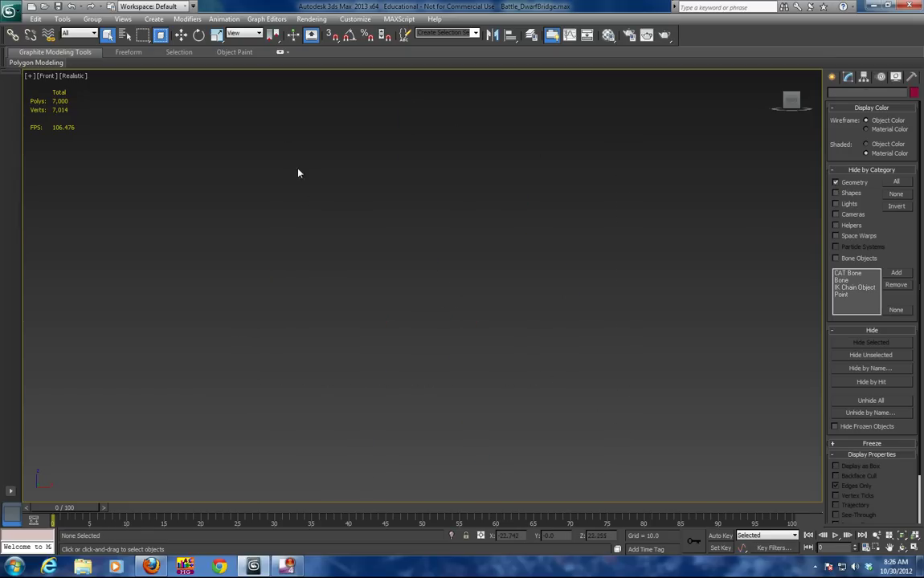
pyautogui.click(835, 183)
# - Create a new biped system about 67 units tall beside the character in the front view
pyautogui.click(833, 77)
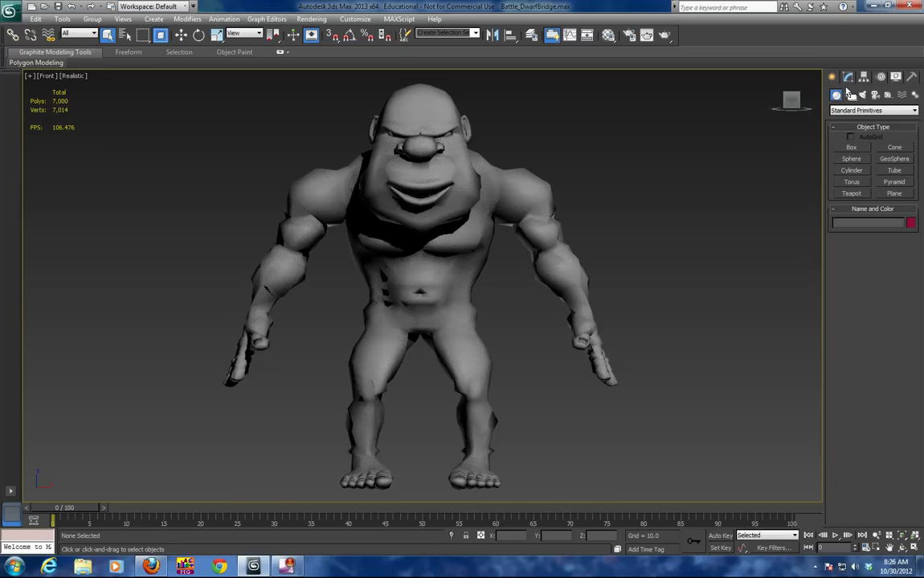
pyautogui.click(915, 95)
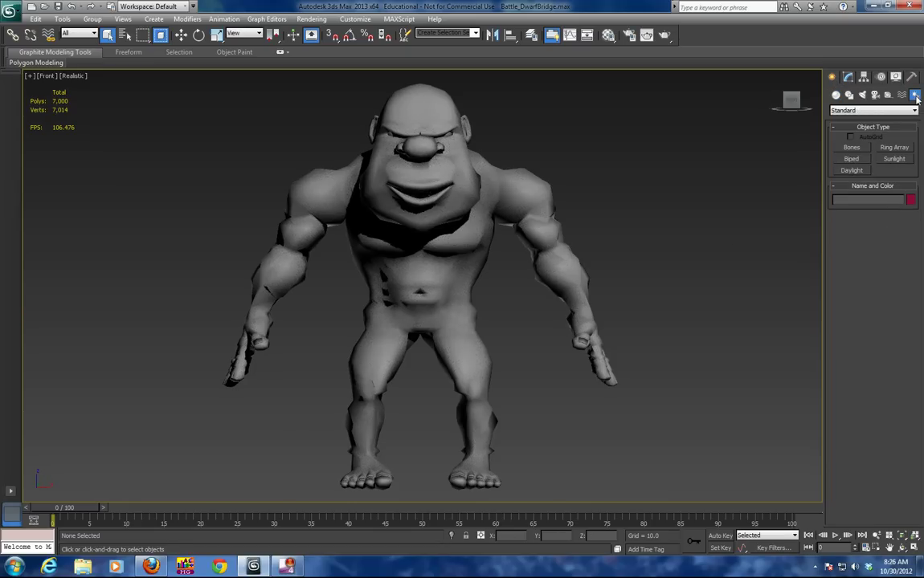
pyautogui.click(858, 158)
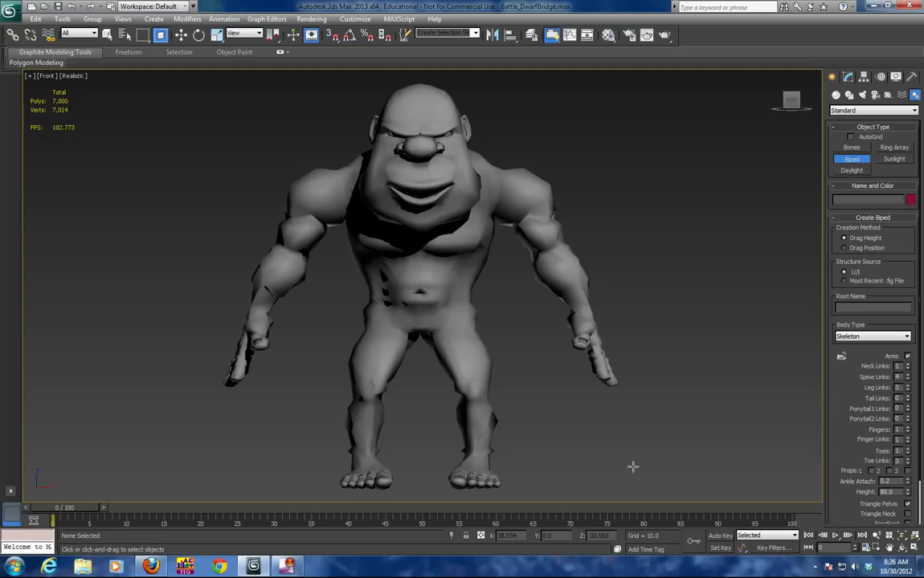
pyautogui.moveTo(633, 467); pyautogui.dragTo(635, 418)
pyautogui.moveTo(908, 494); pyautogui.dragTo(820, 179)
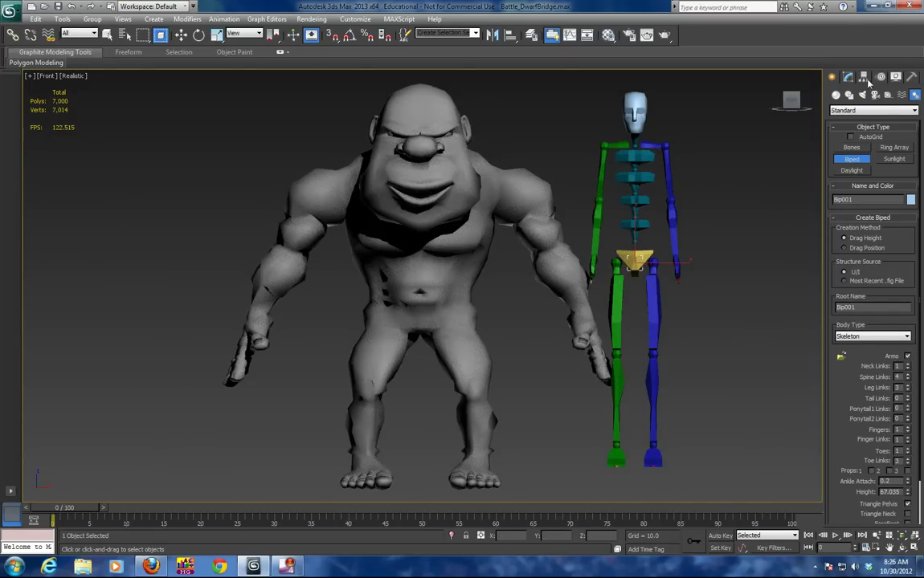
# - Enable the biped's Figure mode and move its center of mass to the character's hips, at about X 0.1, Z -8.1
pyautogui.click(881, 77)
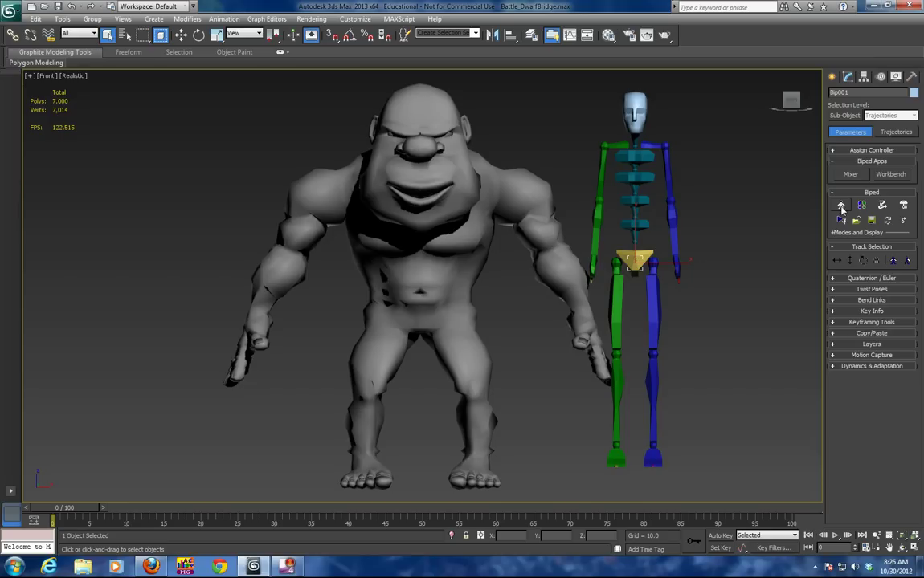
pyautogui.click(841, 208)
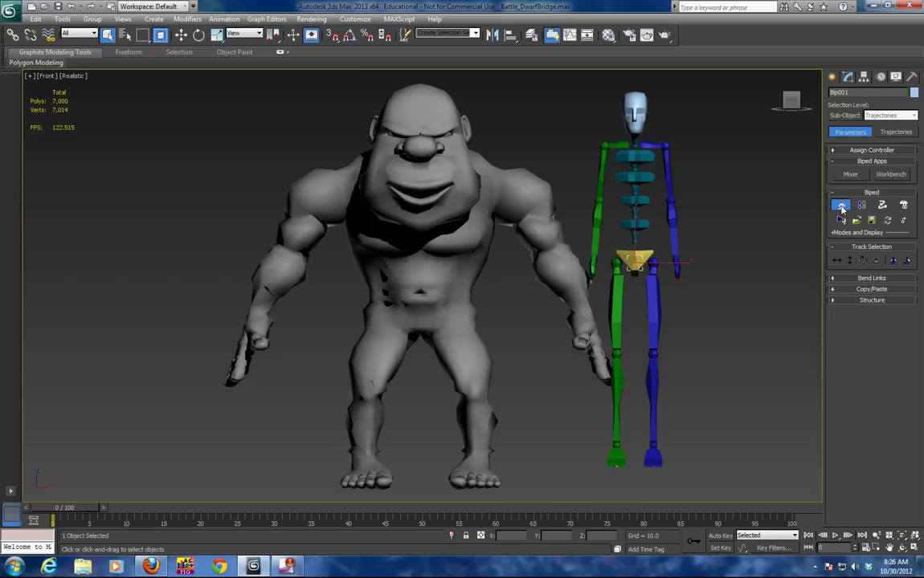
pyautogui.click(837, 261)
pyautogui.moveTo(674, 264); pyautogui.dragTo(458, 333)
pyautogui.moveTo(421, 302); pyautogui.dragTo(421, 303)
# - Make the character mesh see-through so the biped bones inside it can be seen
pyautogui.click(475, 236)
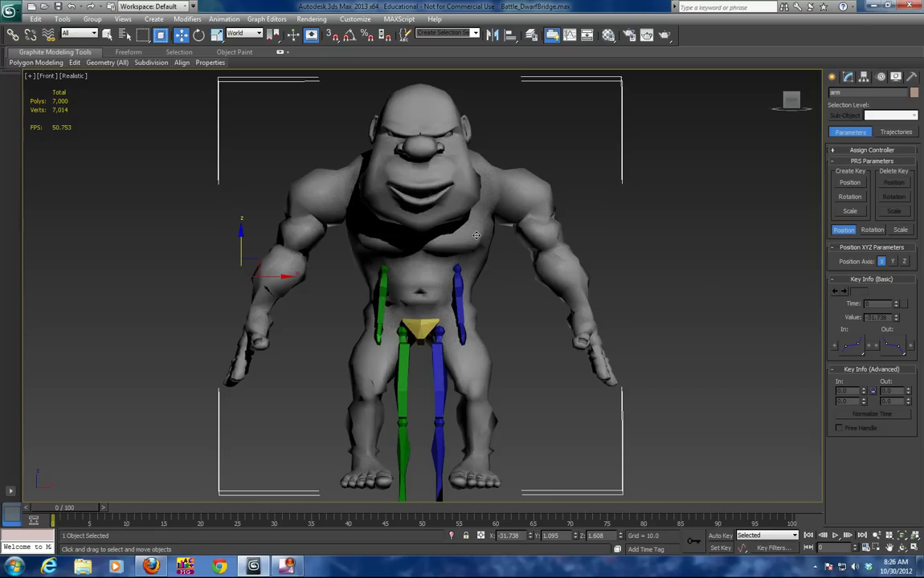
pyautogui.hotkey('alt', 'x')
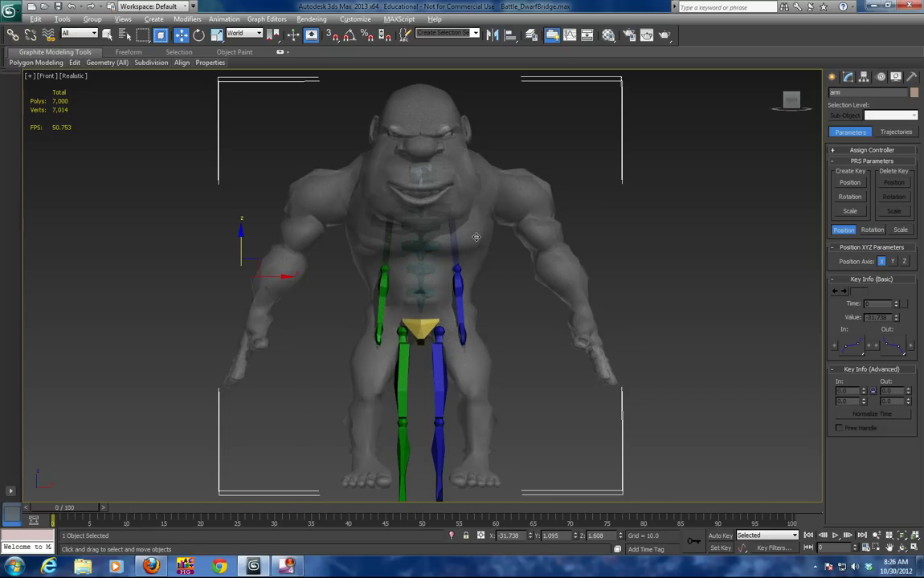
pyautogui.hotkey('alt', 'x')
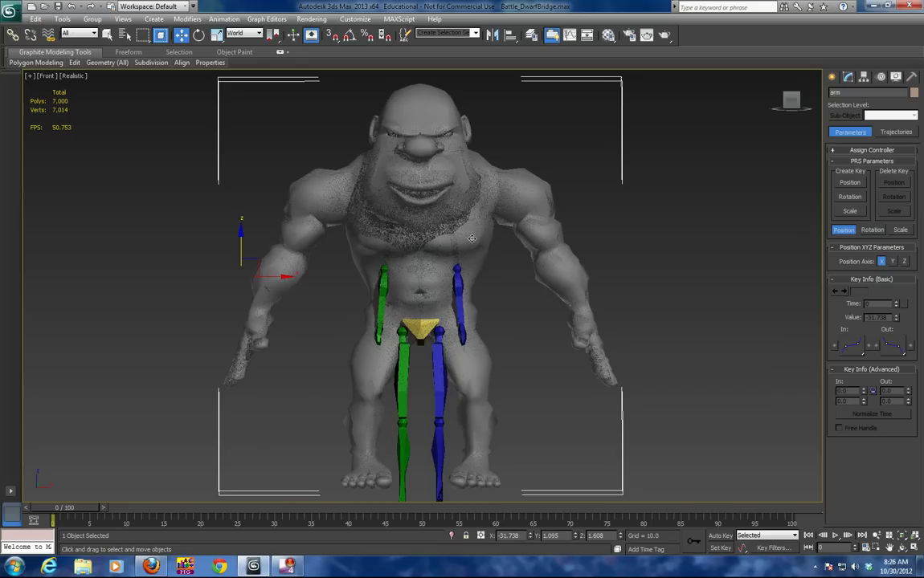
pyautogui.rightClick(445, 184)
pyautogui.click(480, 250)
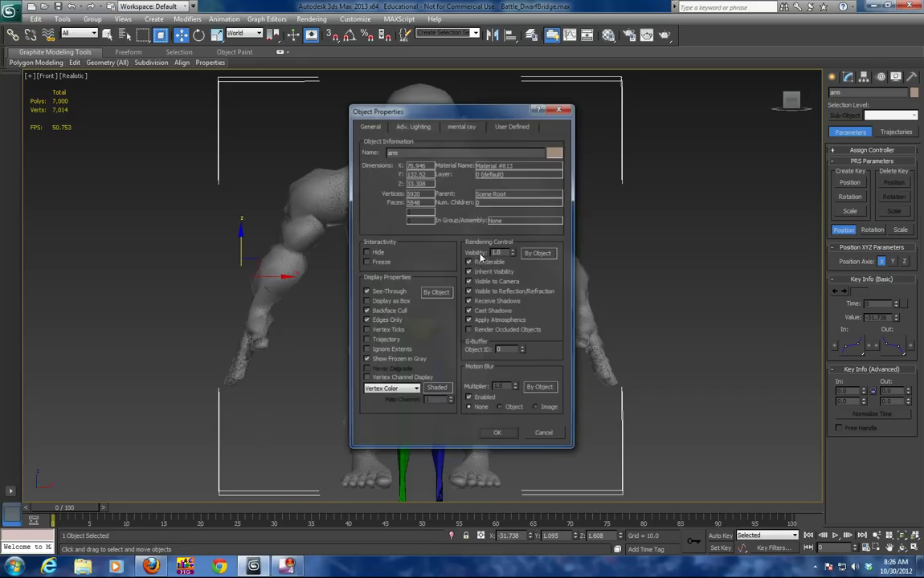
pyautogui.click(367, 292)
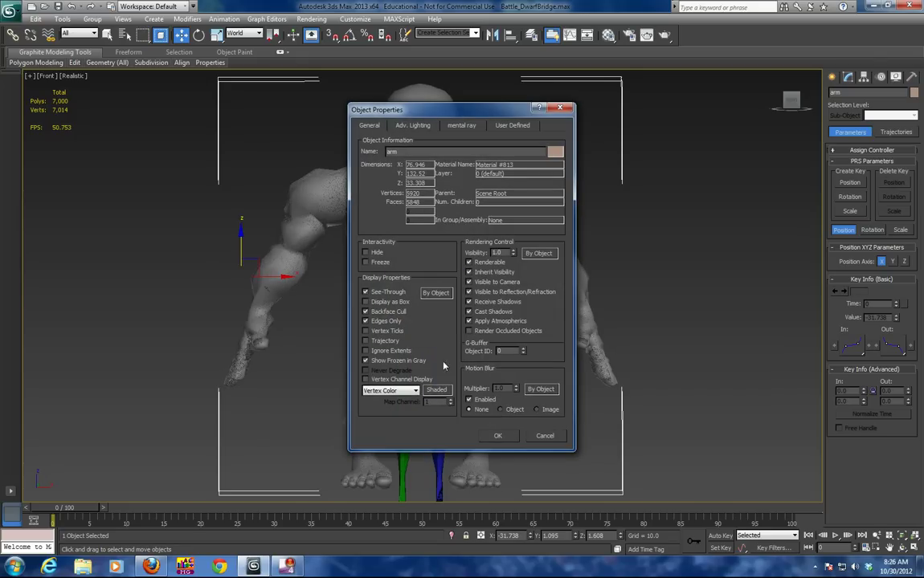
pyautogui.click(498, 437)
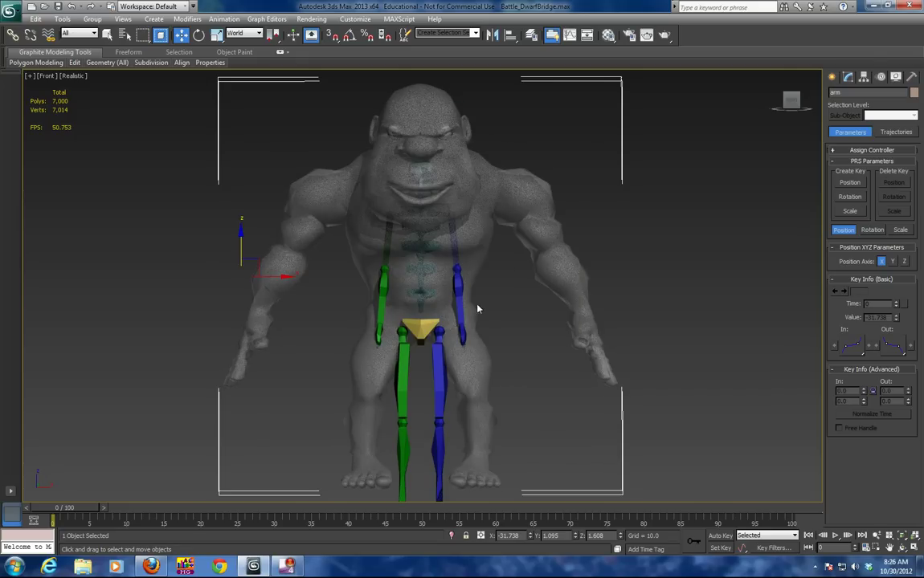
# - Raise the biped's center of mass vertically within the character's hips to about Z -6.3
pyautogui.click(420, 331)
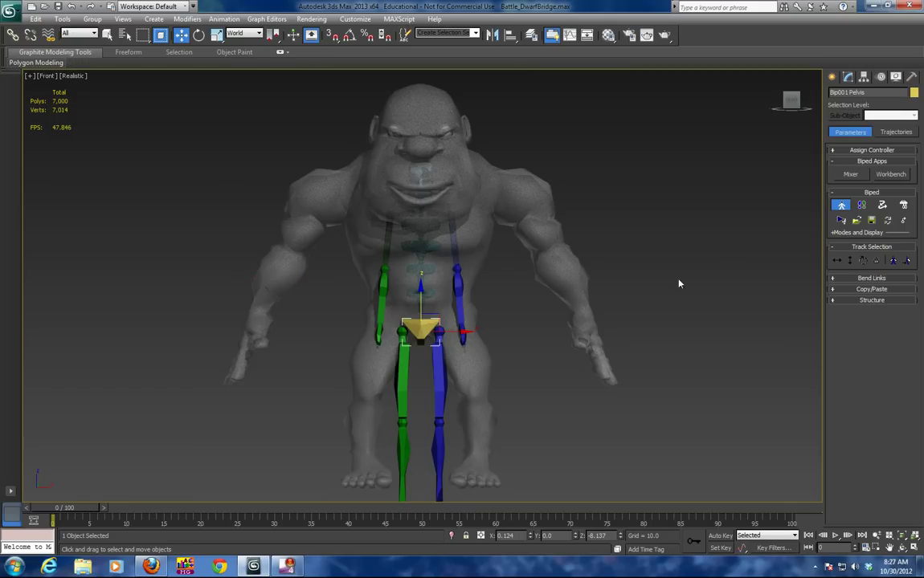
pyautogui.click(850, 261)
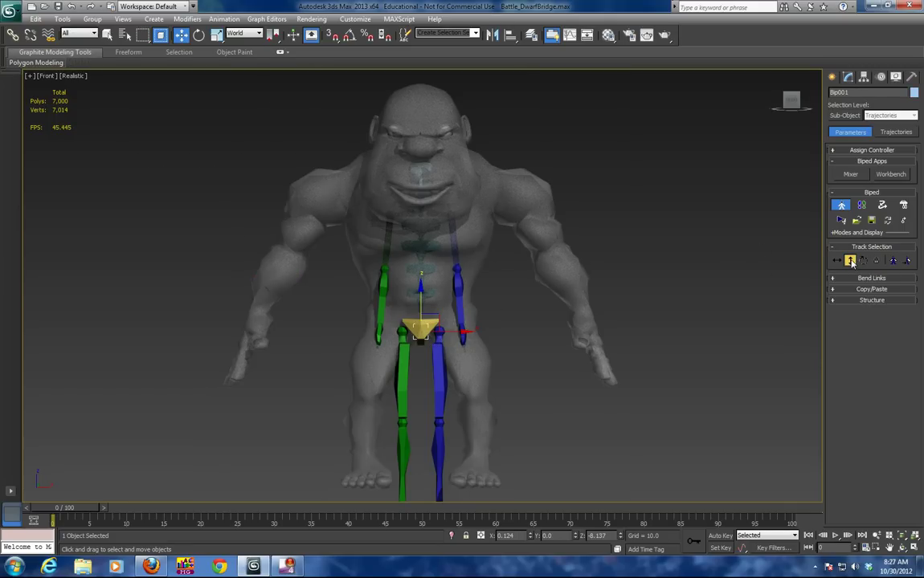
pyautogui.moveTo(418, 304)
pyautogui.mouseDown()
pyautogui.moveTo(422, 290)
pyautogui.moveTo(424, 299)
pyautogui.mouseUp()
pyautogui.hotkey('alt', 'x')
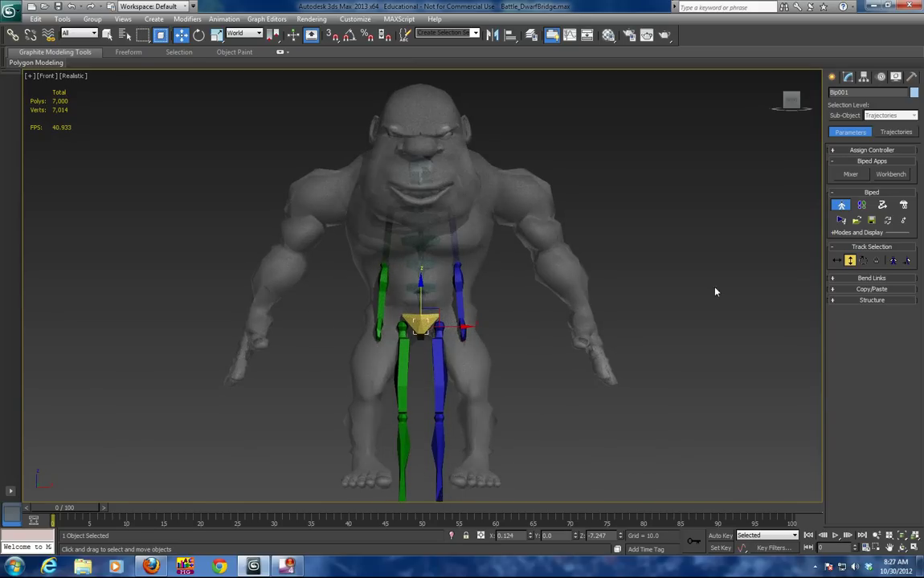
pyautogui.click(850, 261)
pyautogui.moveTo(421, 309); pyautogui.dragTo(411, 327)
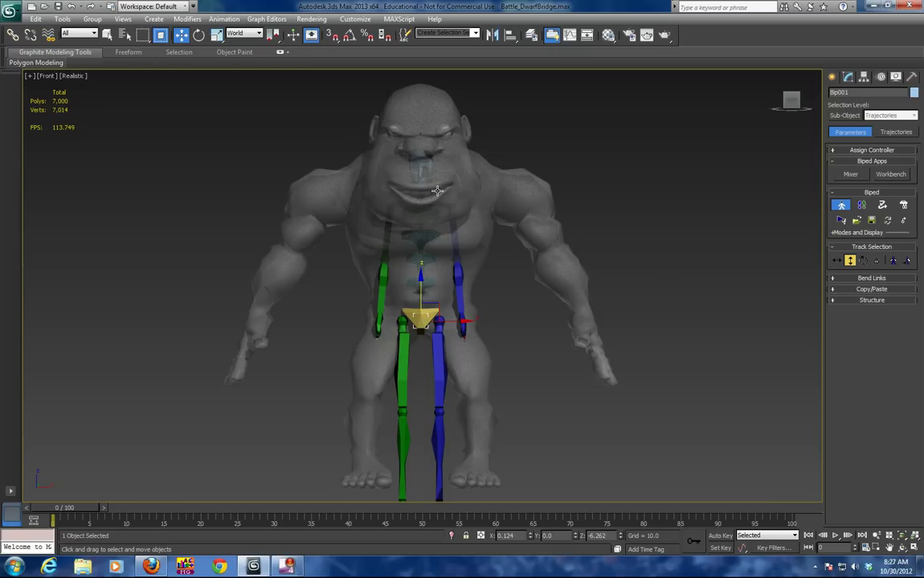
# - Increase the biped's structure height to about 76.7 and lower its center of mass to Z -5.5 at the hips
pyautogui.scroll(4, 465, 196)
pyautogui.moveTo(468, 203); pyautogui.dragTo(456, 312, button='middle')
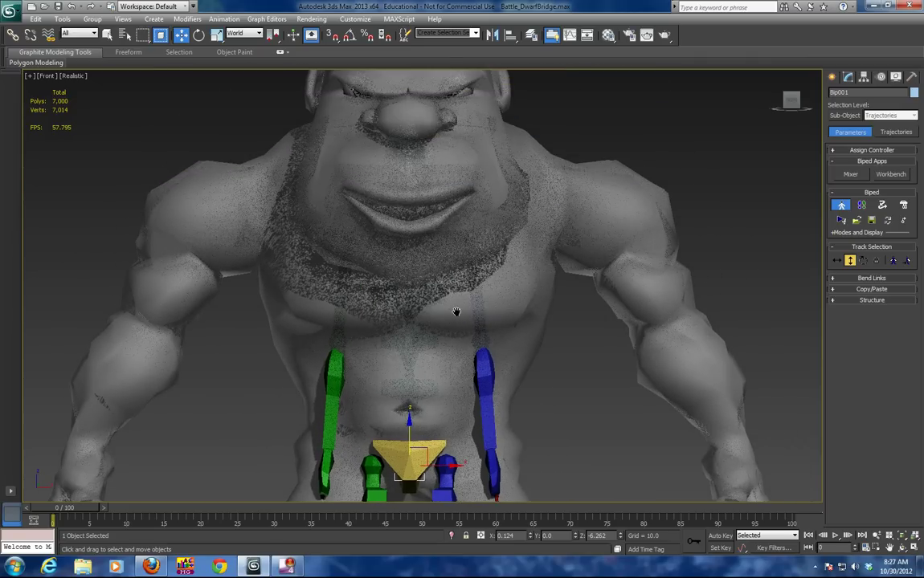
pyautogui.click(872, 299)
pyautogui.moveTo(907, 449); pyautogui.dragTo(889, 392)
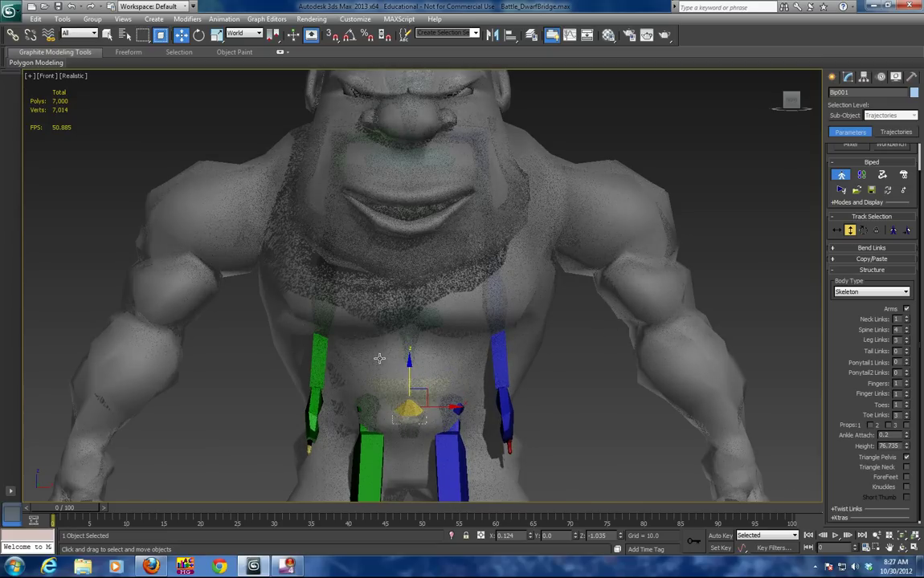
pyautogui.moveTo(410, 378); pyautogui.dragTo(411, 428)
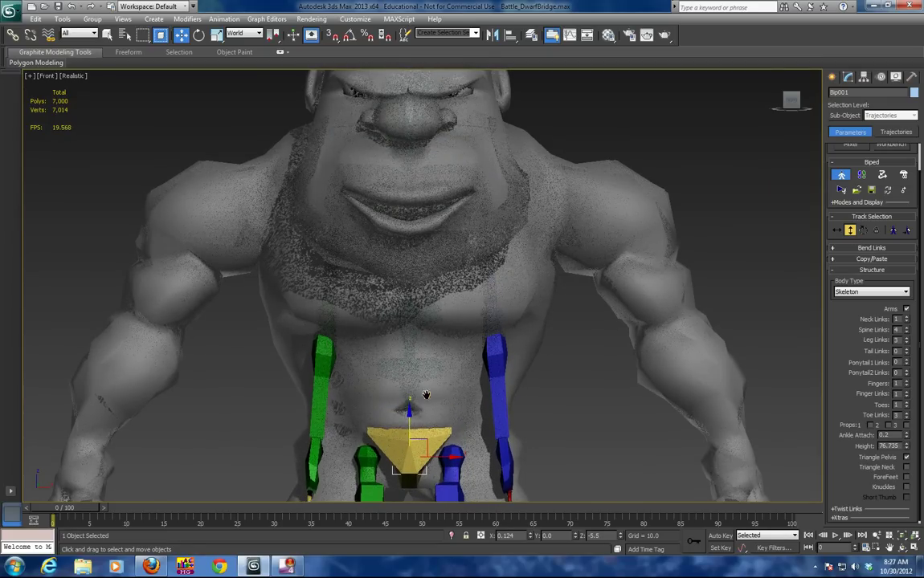
# - Scale the biped's pelvis bone wider so the leg joints line up with the character's hips
pyautogui.scroll(-3, 427, 390)
pyautogui.scroll(-2, 427, 389)
pyautogui.scroll(2, 433, 378)
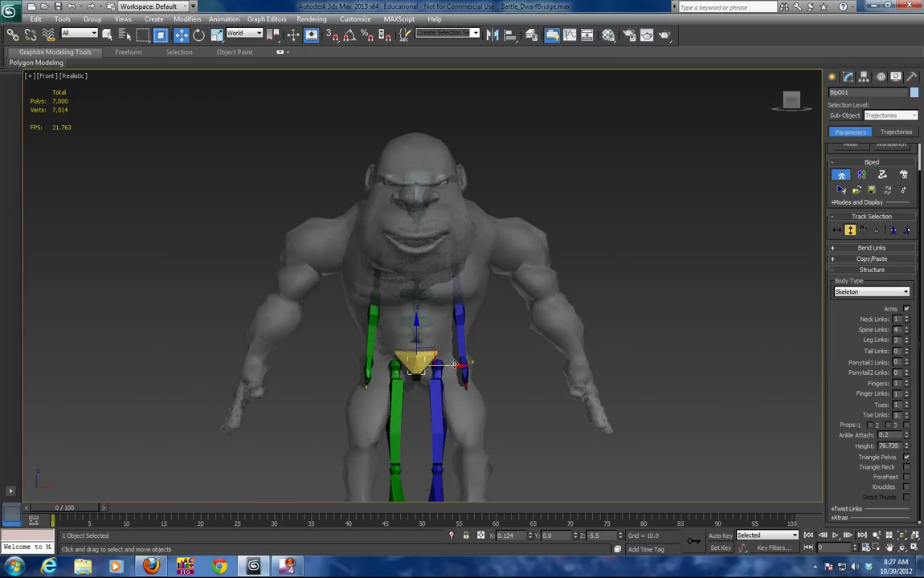
pyautogui.click(428, 354)
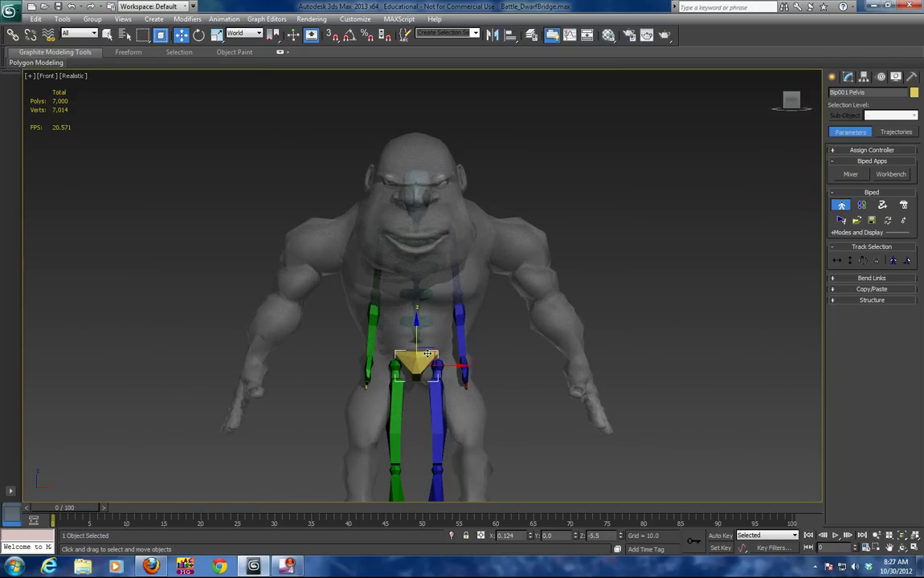
pyautogui.click(216, 35)
pyautogui.press('r')
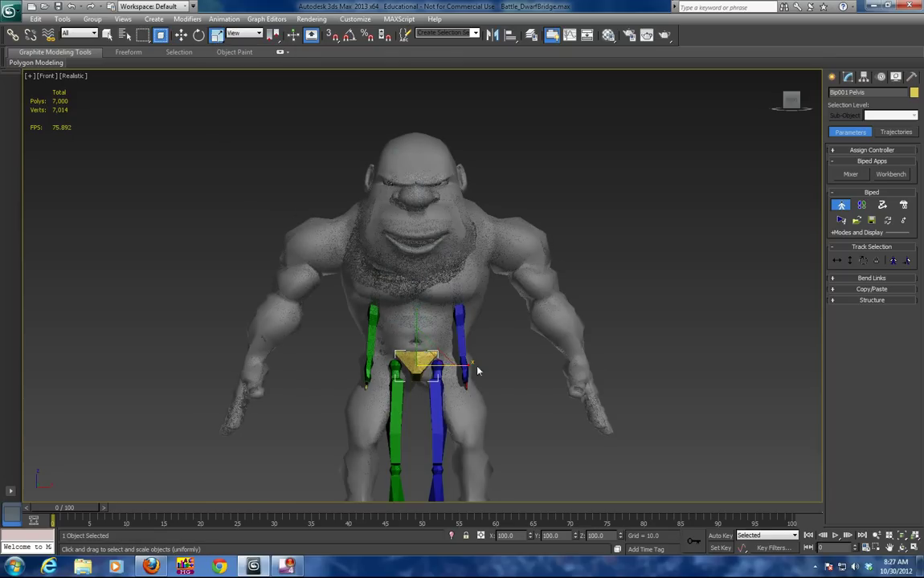
pyautogui.hotkey('alt', 'x')
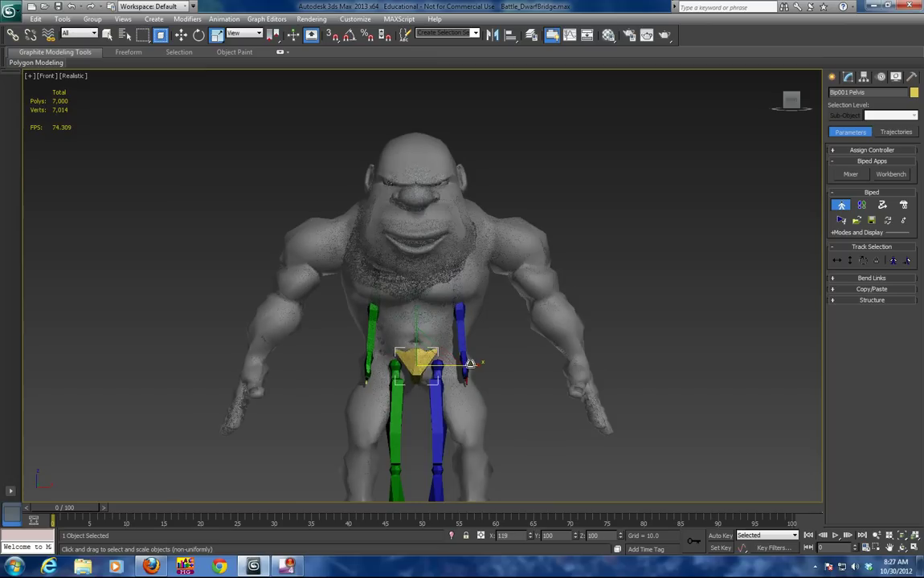
pyautogui.press('p')
pyautogui.keyDown('alt'); pyautogui.moveTo(479, 367); pyautogui.dragTo(499, 356, button='middle'); pyautogui.keyUp('alt')
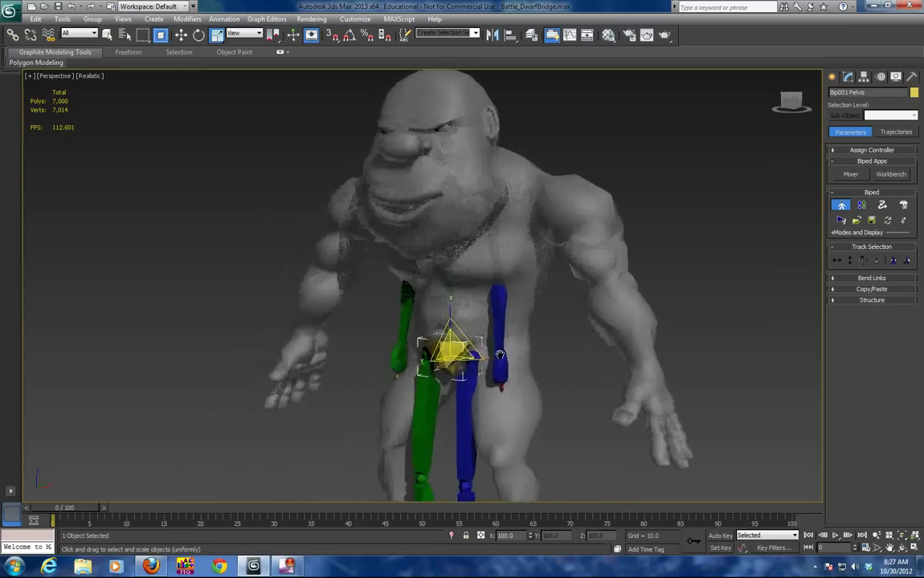
pyautogui.scroll(3, 499, 356)
pyautogui.moveTo(469, 354); pyautogui.dragTo(450, 315)
pyautogui.moveTo(518, 303); pyautogui.dragTo(496, 324, button='middle')
# - Make the character mesh see-through again and restrict the selection filter to Bone objects
pyautogui.click(468, 200)
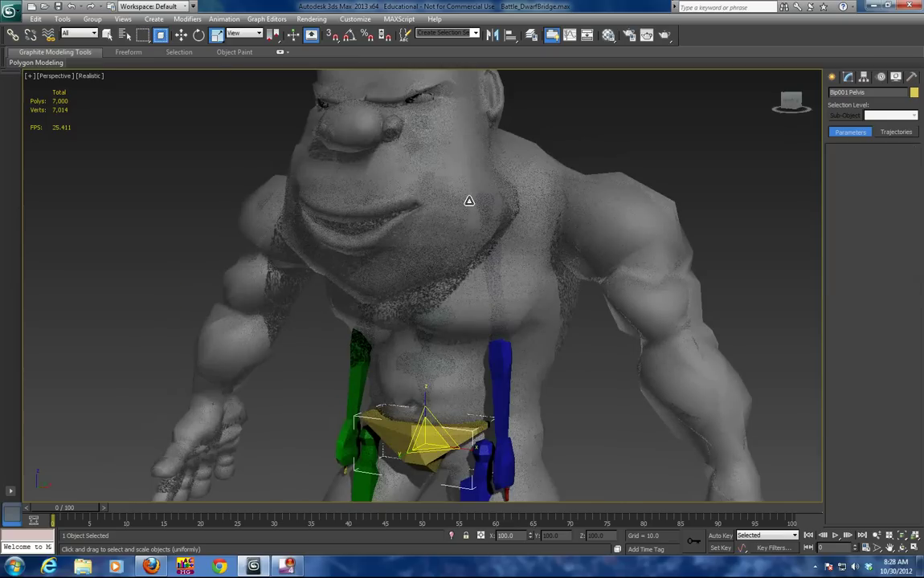
pyautogui.hotkey('alt', 'x')
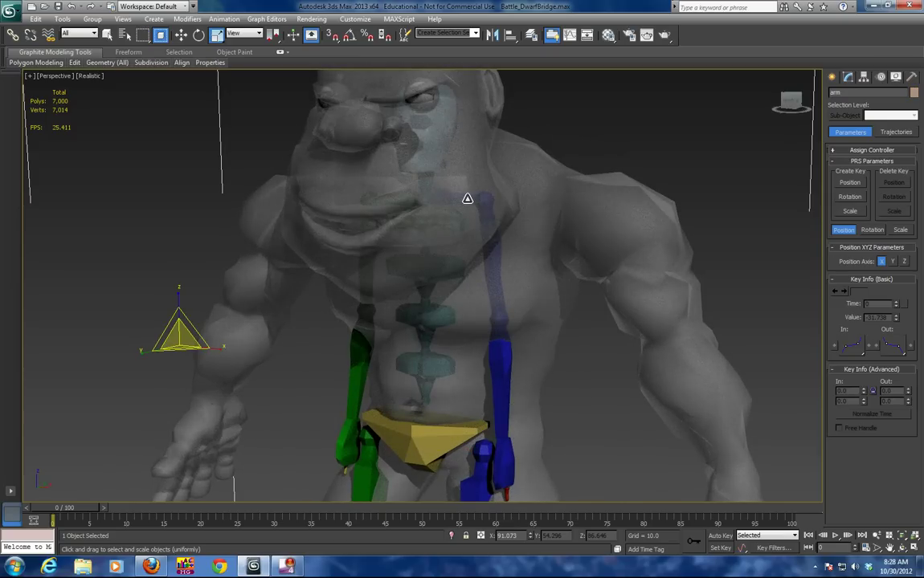
pyautogui.click(83, 33)
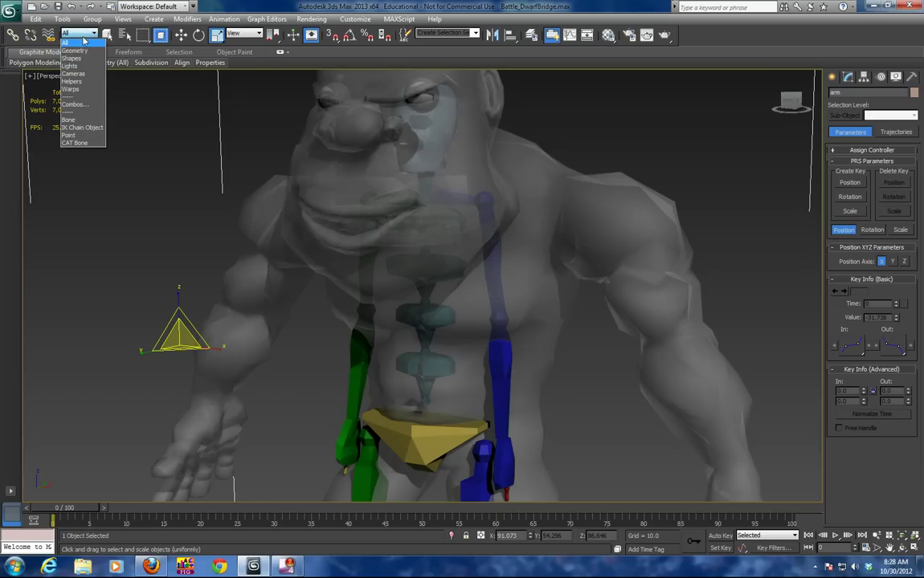
pyautogui.click(70, 120)
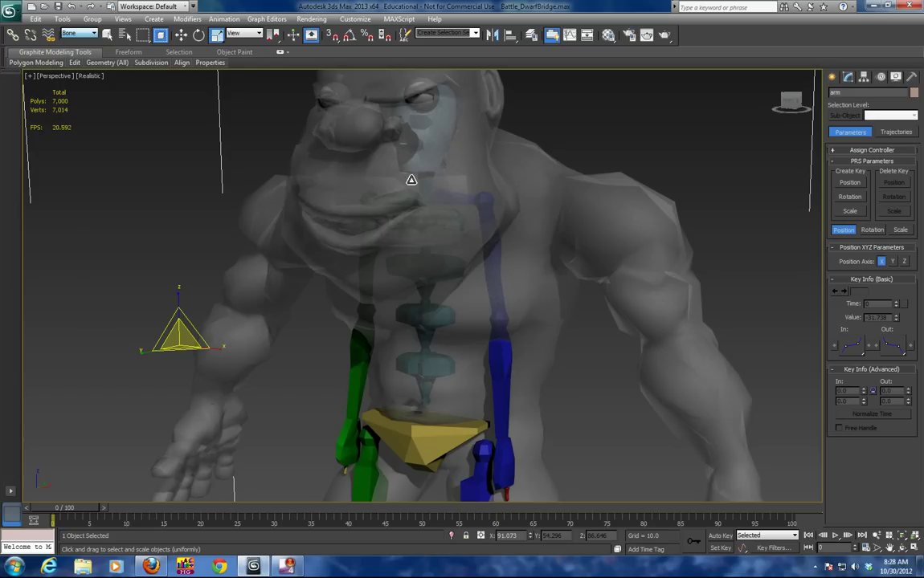
# - Lengthen the left and right clavicle bones outward until both arm joints sit inside the character's shoulders
pyautogui.click(450, 199)
pyautogui.moveTo(495, 205); pyautogui.dragTo(556, 204)
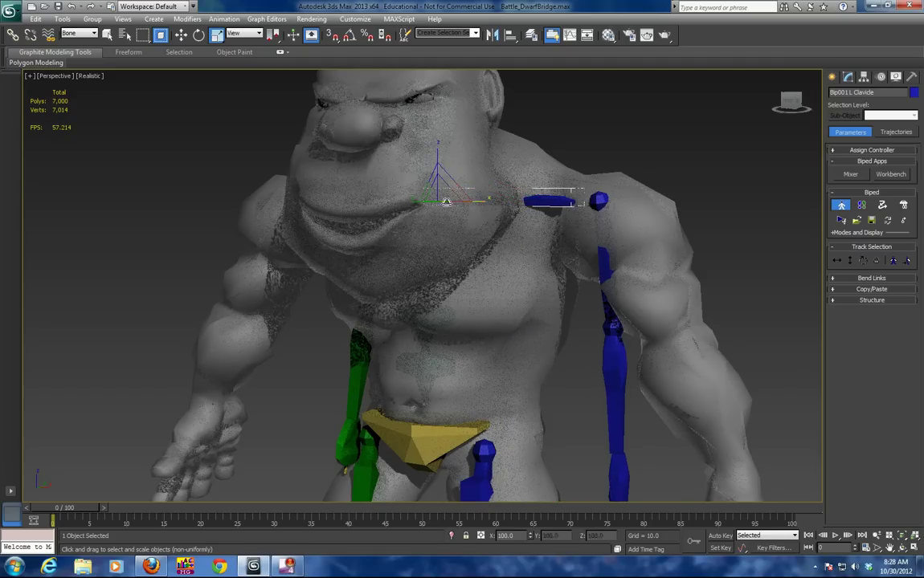
pyautogui.keyDown('alt'); pyautogui.moveTo(403, 202); pyautogui.dragTo(461, 207, button='middle'); pyautogui.keyUp('alt')
pyautogui.click(390, 203)
pyautogui.moveTo(370, 205); pyautogui.dragTo(249, 208)
pyautogui.keyDown('alt'); pyautogui.moveTo(515, 275); pyautogui.dragTo(474, 253, button='middle'); pyautogui.keyUp('alt')
pyautogui.scroll(-3, 486, 317)
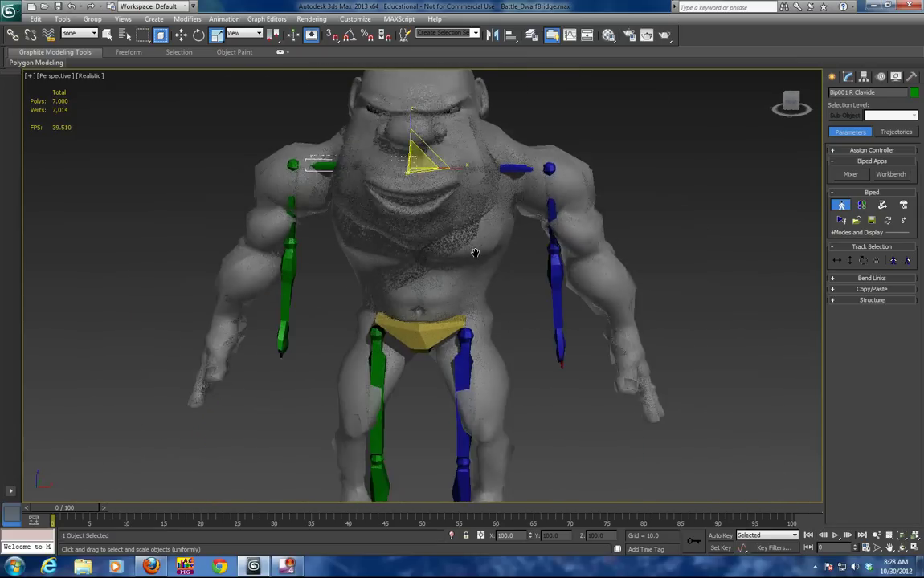
pyautogui.scroll(-3, 475, 253)
pyautogui.scroll(3, 472, 297)
pyautogui.moveTo(471, 309); pyautogui.dragTo(469, 255, button='middle')
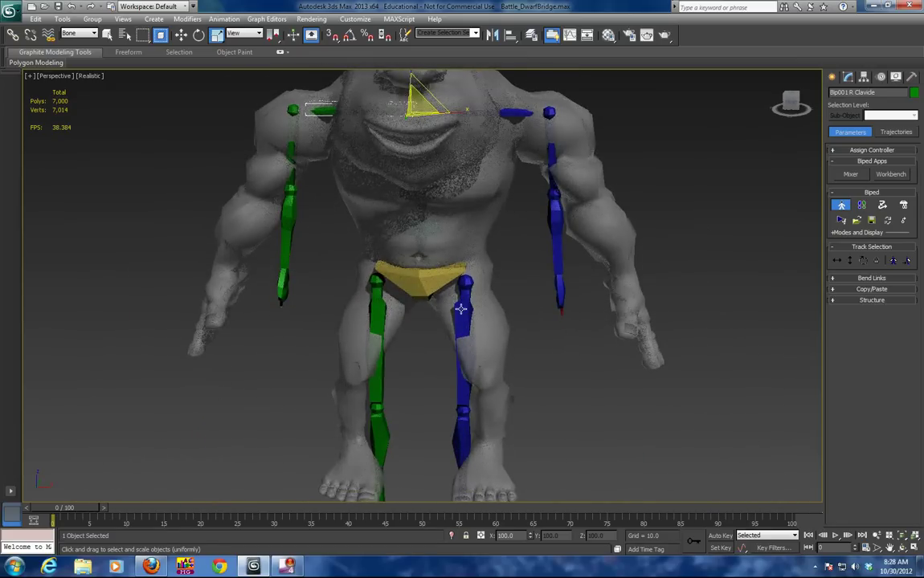
# - Rotate the left and right thigh bones outward so they follow the spread of the character's legs
pyautogui.click(465, 282)
pyautogui.click(199, 35)
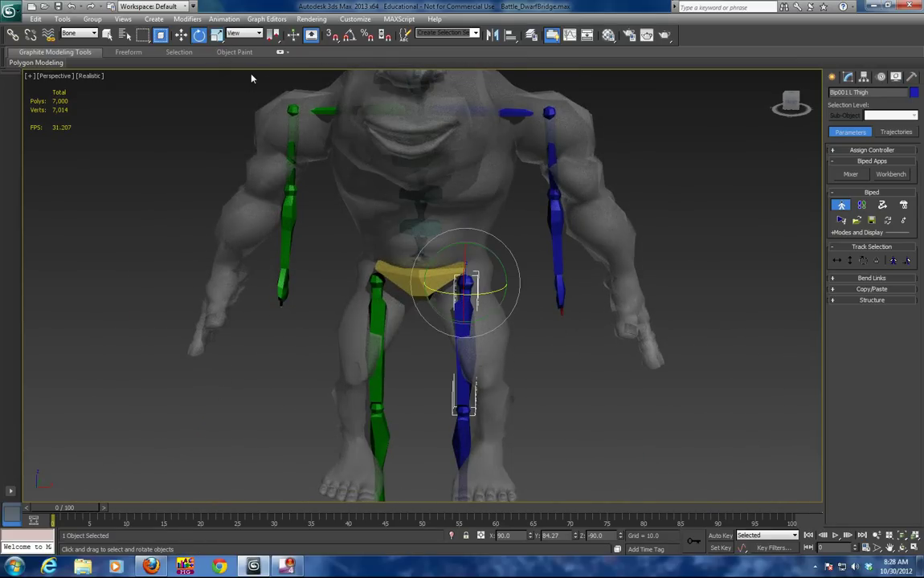
pyautogui.moveTo(490, 258); pyautogui.dragTo(396, 297)
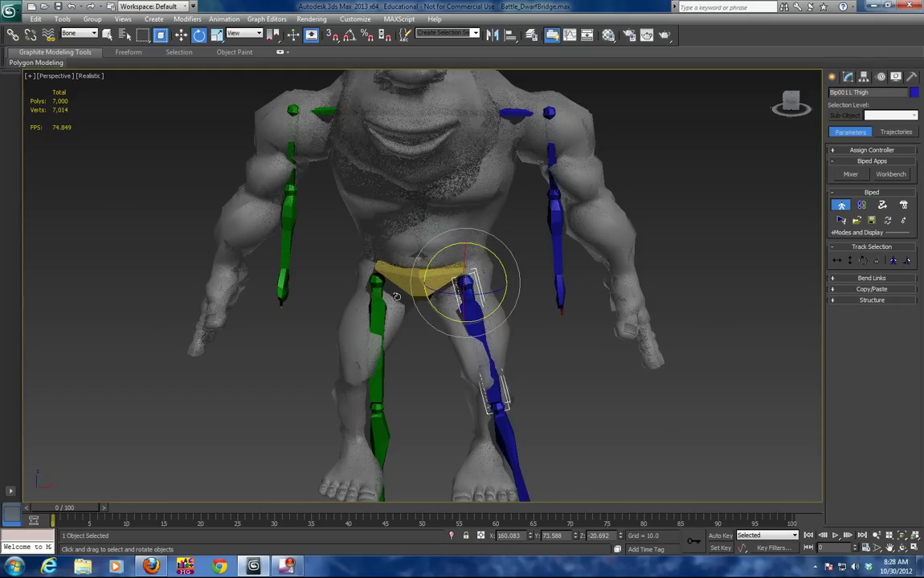
pyautogui.click(379, 318)
pyautogui.moveTo(369, 240); pyautogui.dragTo(419, 275)
# - Rotate the left and right upper arm bones outward so both arm chains follow the character's arms
pyautogui.click(552, 141)
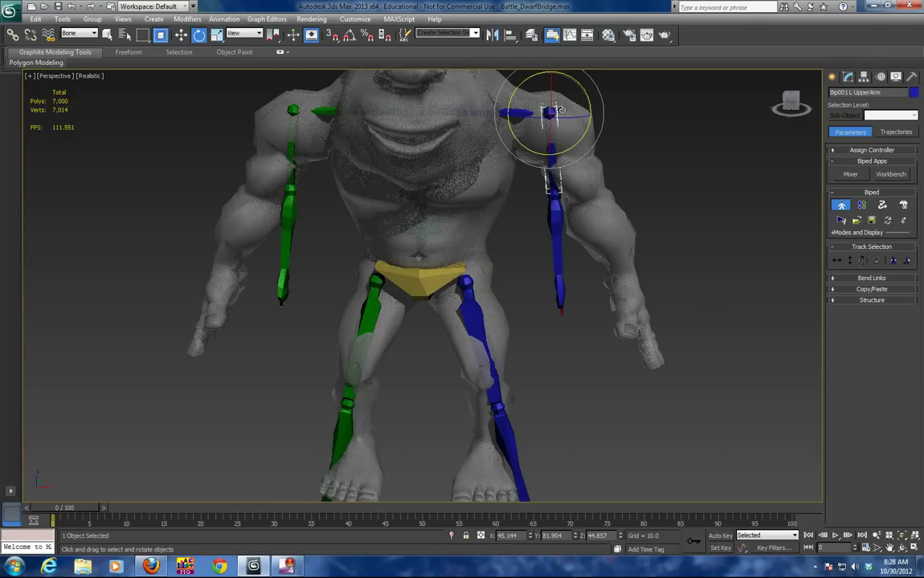
pyautogui.moveTo(587, 94); pyautogui.dragTo(579, 73)
pyautogui.click(289, 170)
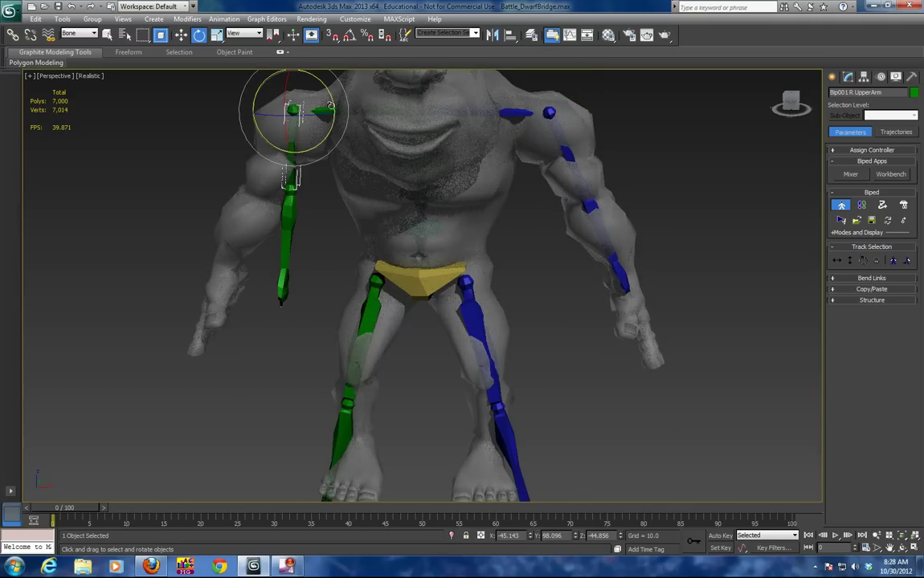
# - Scale the left upper arm and forearm bones longer so the joints reach the character's elbow and wrist
pyautogui.keyDown('alt'); pyautogui.moveTo(544, 190); pyautogui.dragTo(518, 306, button='middle'); pyautogui.keyUp('alt')
pyautogui.scroll(4, 608, 208)
pyautogui.click(514, 114)
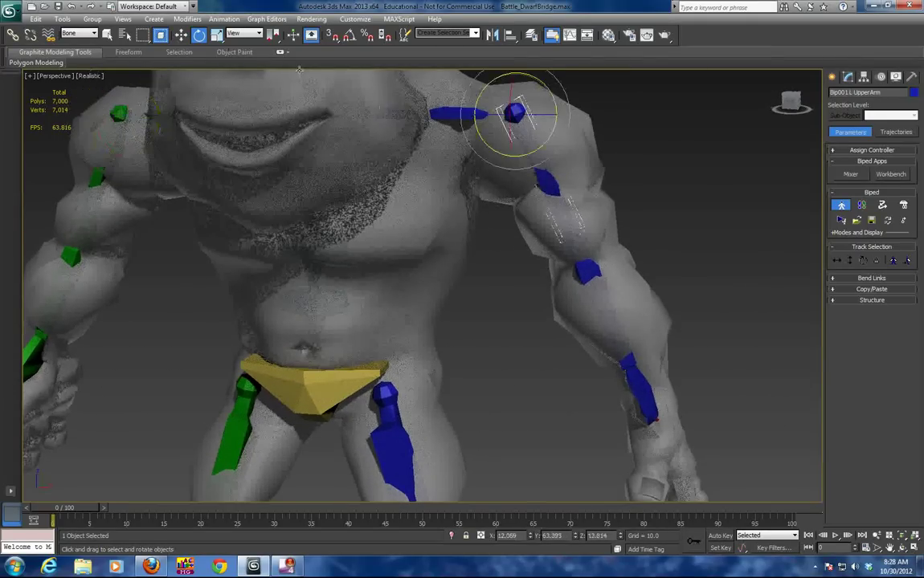
pyautogui.click(217, 35)
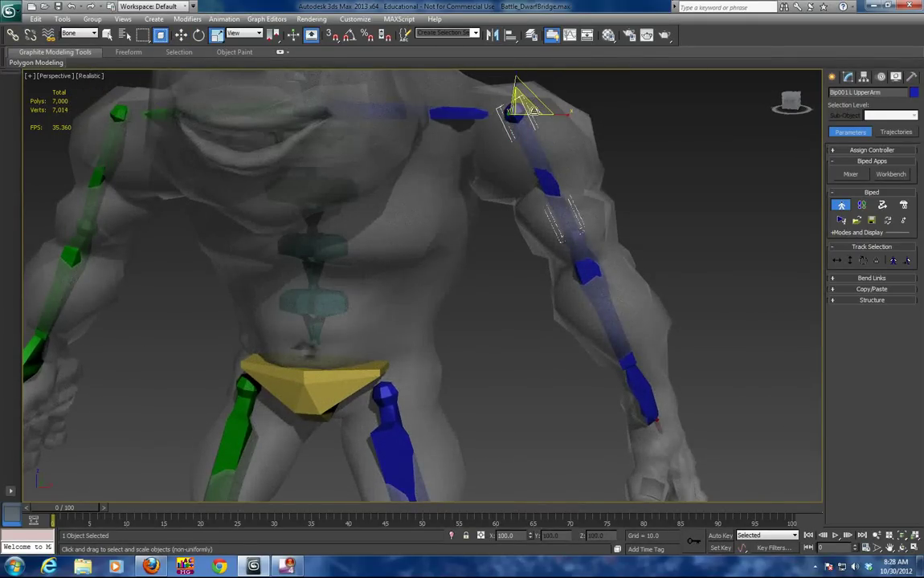
pyautogui.moveTo(570, 138); pyautogui.dragTo(576, 166, button='middle')
pyautogui.moveTo(577, 152); pyautogui.dragTo(582, 155)
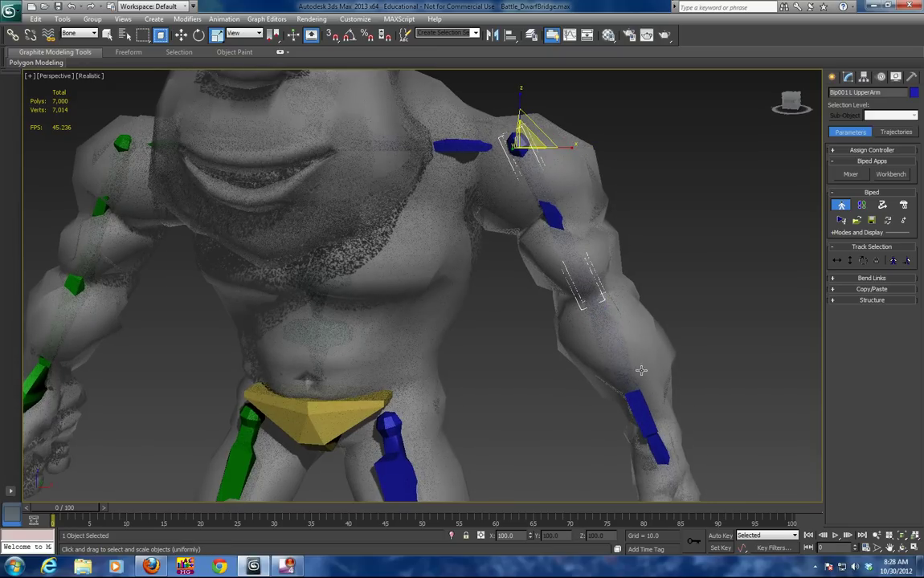
pyautogui.click(640, 401)
pyautogui.moveTo(649, 309); pyautogui.dragTo(662, 316)
pyautogui.moveTo(691, 367); pyautogui.dragTo(668, 282, button='middle')
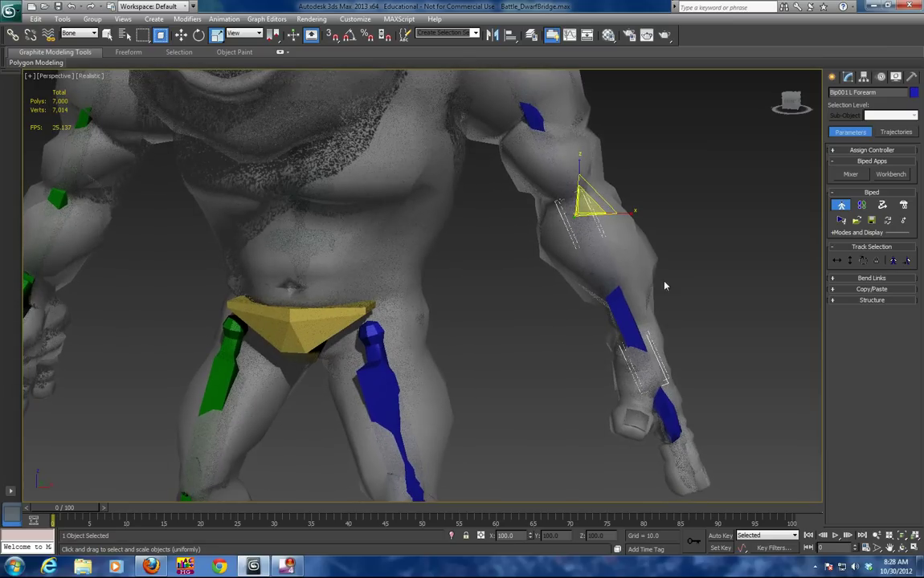
# - Scale the right upper arm and forearm bones longer to fit the character's right elbow and wrist
pyautogui.moveTo(557, 287); pyautogui.dragTo(707, 359, button='middle')
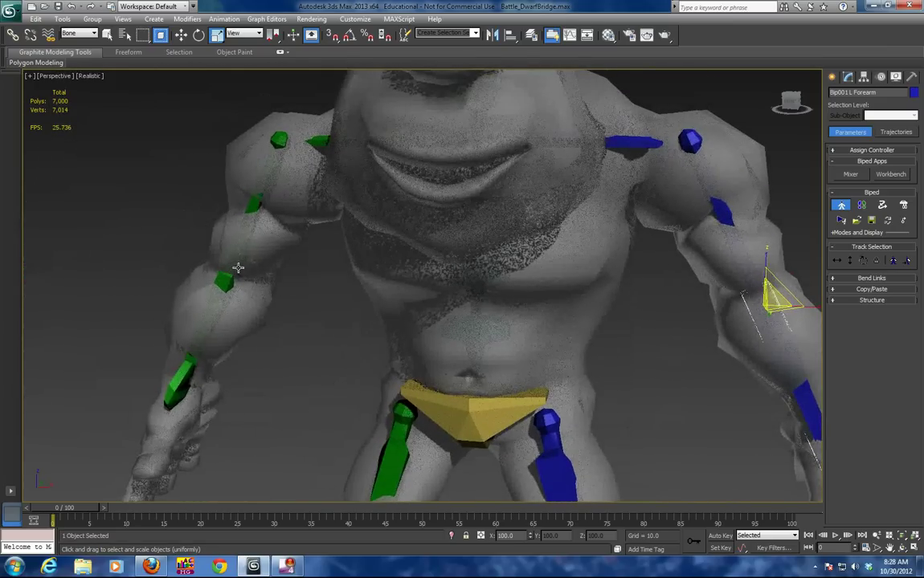
pyautogui.click(257, 203)
pyautogui.moveTo(324, 143); pyautogui.dragTo(337, 149)
pyautogui.click(185, 377)
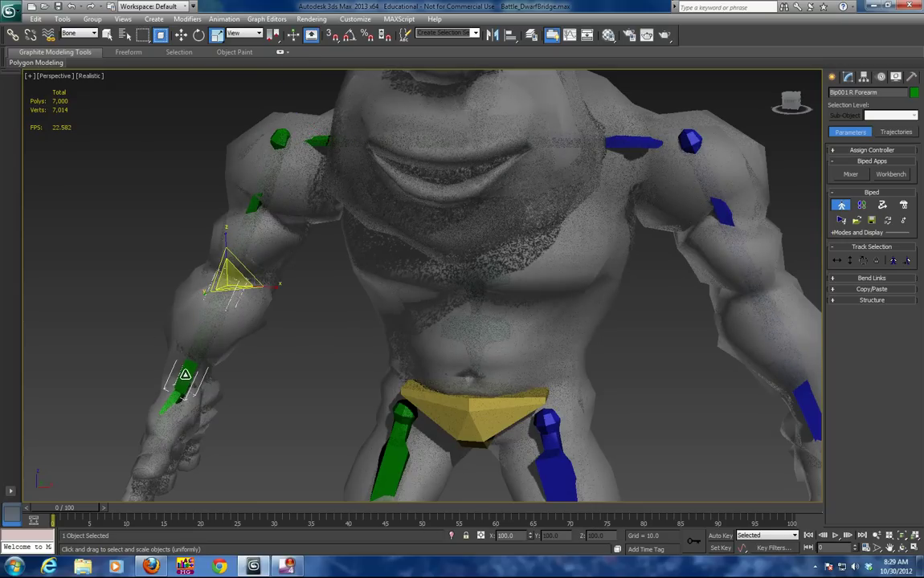
# - Shorten the left and right calf bones so the foot bones rise to the level of the character's ankles
pyautogui.moveTo(334, 427); pyautogui.dragTo(426, 285, button='middle')
pyautogui.click(523, 331)
pyautogui.moveTo(563, 313); pyautogui.dragTo(507, 311)
pyautogui.click(286, 319)
pyautogui.press('r')
pyautogui.moveTo(320, 301); pyautogui.dragTo(312, 301)
pyautogui.moveTo(294, 297); pyautogui.dragTo(267, 293)
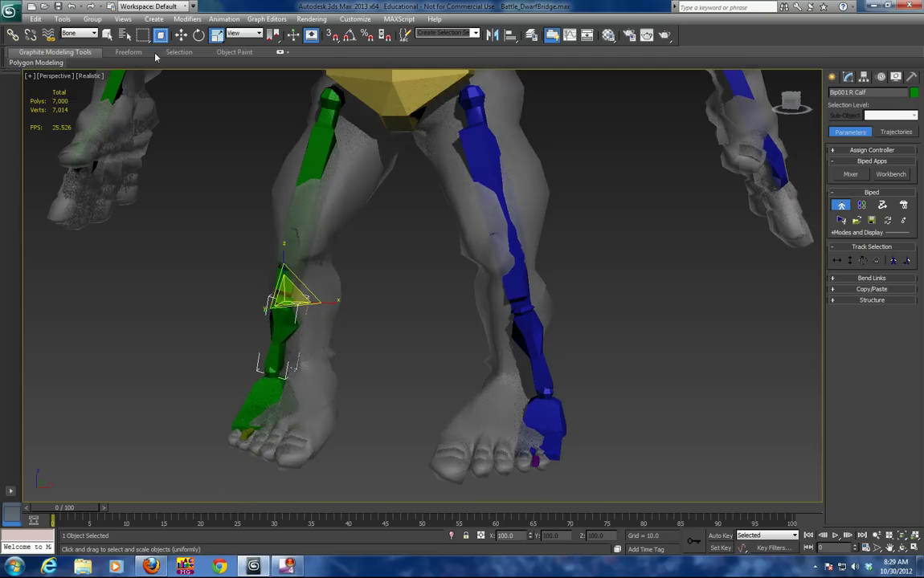
# - Move the left and right foot bones inward so they sit inside the character's feet
pyautogui.press('w')
pyautogui.click(551, 407)
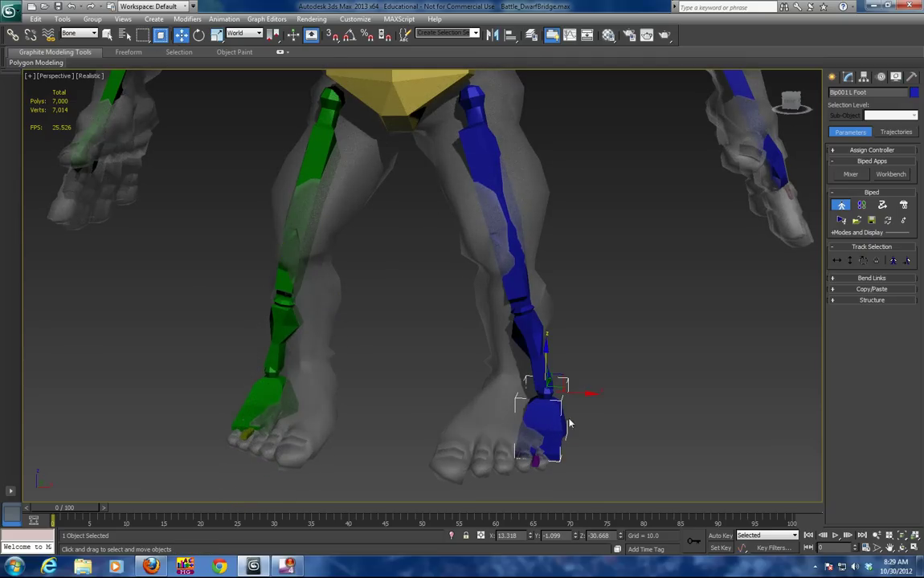
pyautogui.moveTo(577, 393); pyautogui.dragTo(505, 407)
pyautogui.click(276, 391)
pyautogui.moveTo(276, 392); pyautogui.dragTo(338, 381)
# - Shorten the left thigh bone to raise its knee joint, and lengthen the left calf to reach the ankle
pyautogui.click(484, 114)
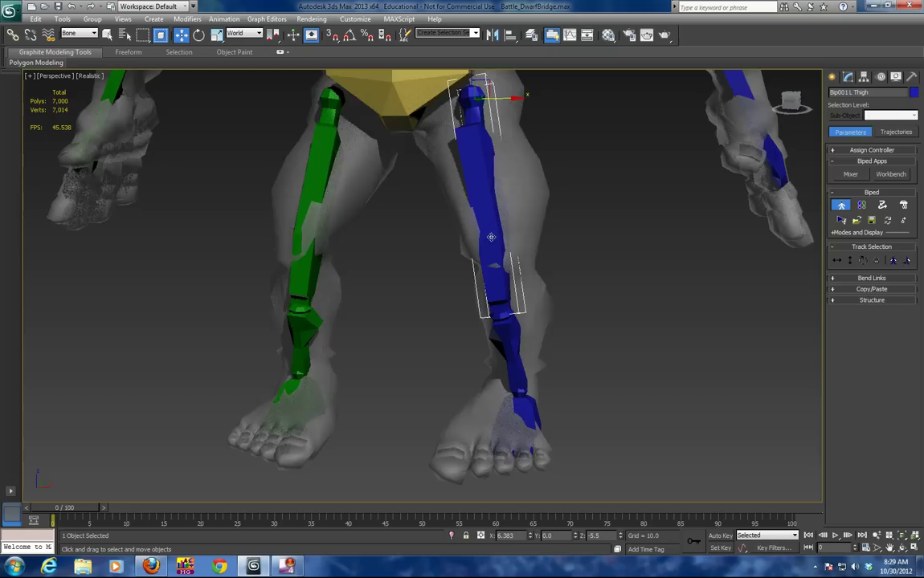
pyautogui.click(216, 34)
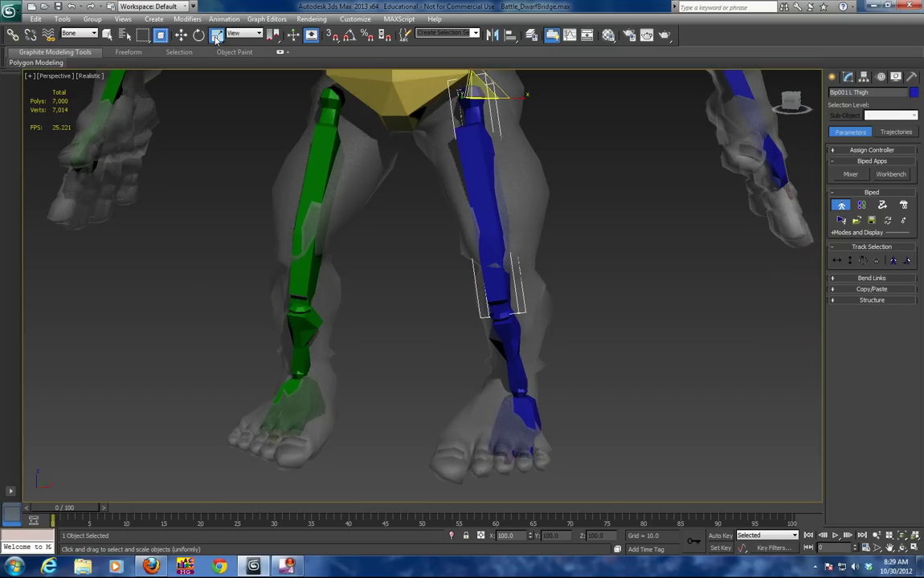
pyautogui.moveTo(511, 95); pyautogui.dragTo(508, 99)
pyautogui.click(508, 299)
pyautogui.moveTo(538, 282); pyautogui.dragTo(558, 295)
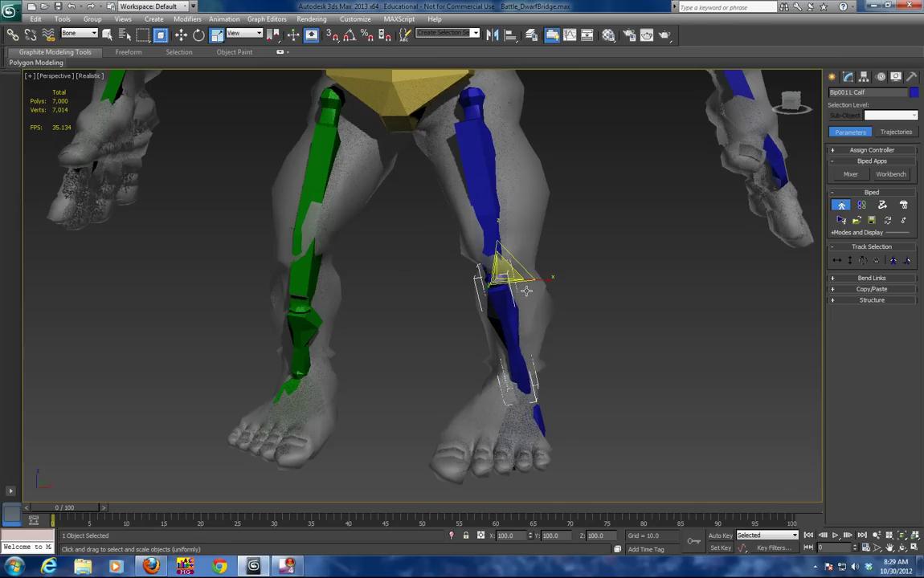
# - Shorten the right thigh bone and lengthen the right calf to fit the character's right knee and ankle
pyautogui.click(316, 184)
pyautogui.moveTo(371, 102); pyautogui.dragTo(360, 99)
pyautogui.click(321, 274)
pyautogui.moveTo(354, 250); pyautogui.dragTo(390, 267)
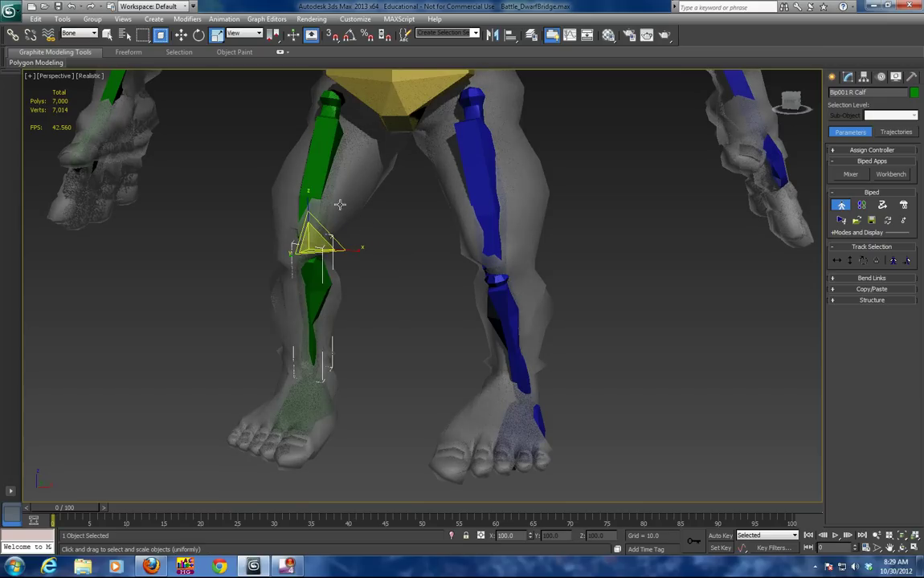
# - Rotate the right and left thigh bones slightly to center the leg chains inside the character's legs
pyautogui.click(327, 131)
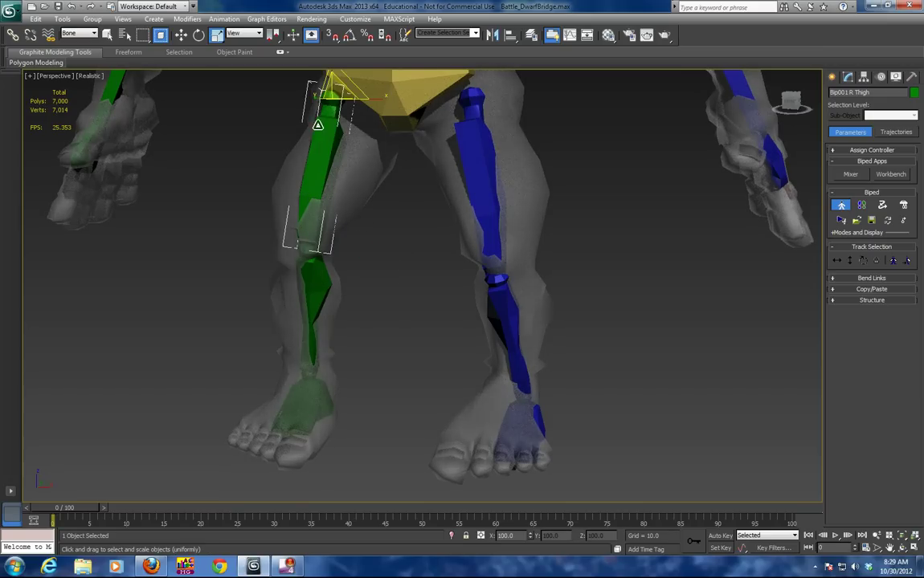
pyautogui.click(199, 35)
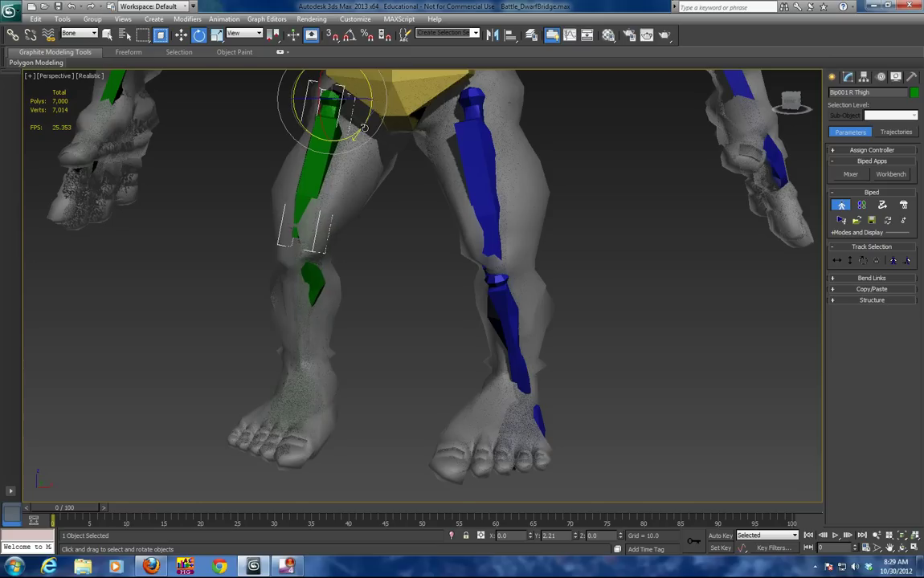
pyautogui.click(487, 164)
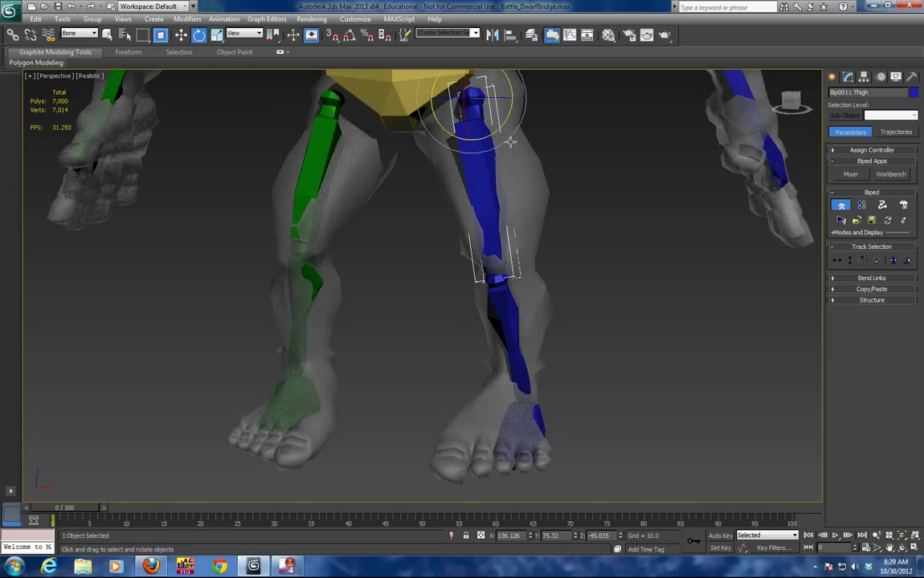
pyautogui.moveTo(511, 114); pyautogui.dragTo(490, 303)
pyautogui.click(491, 304)
# - Try to shift the pelvis and the biped's center of mass along the Y axis from an angled view
pyautogui.keyDown('alt'); pyautogui.moveTo(487, 353); pyautogui.dragTo(537, 395, button='middle'); pyautogui.keyUp('alt')
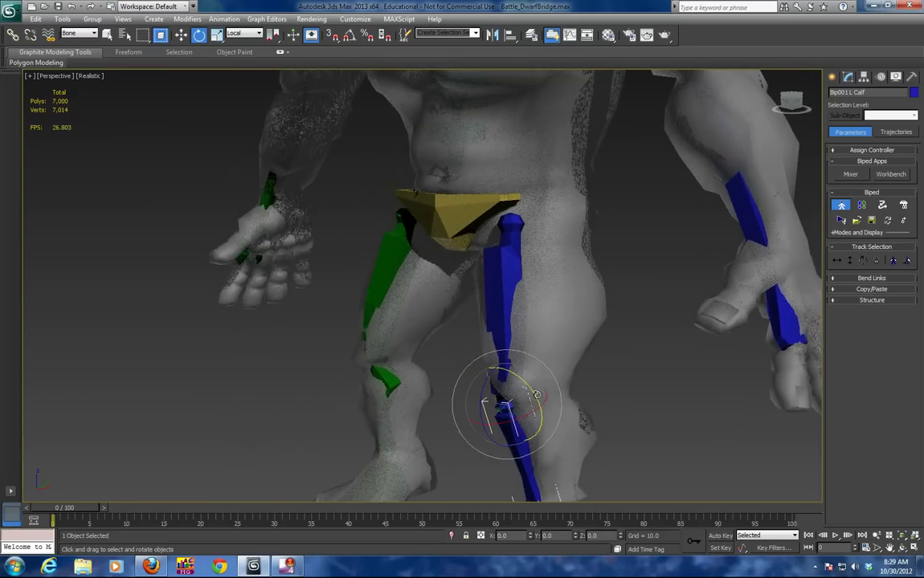
pyautogui.click(455, 228)
pyautogui.hotkey('alt', 'x')
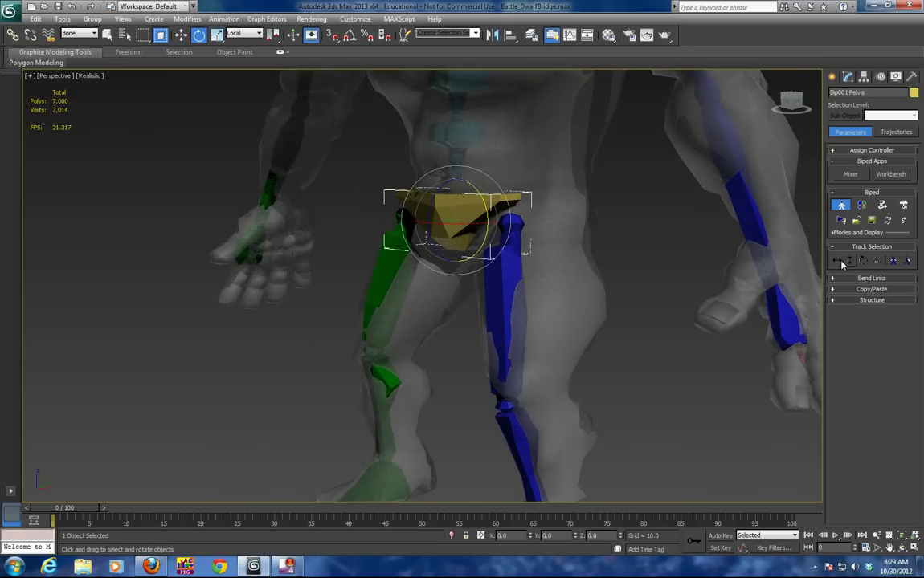
pyautogui.click(837, 261)
pyautogui.click(488, 214)
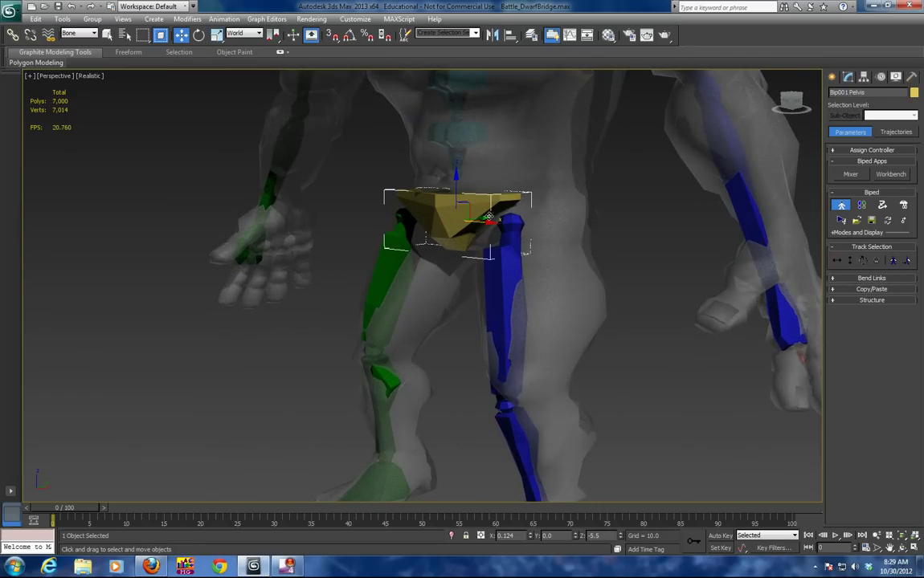
pyautogui.click(837, 261)
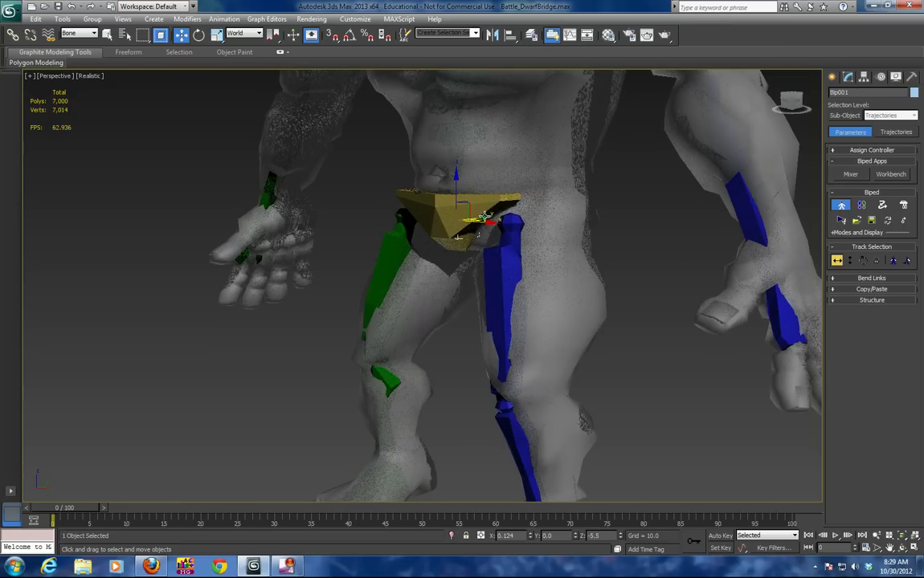
pyautogui.click(486, 216)
pyautogui.moveTo(494, 213); pyautogui.dragTo(512, 247)
pyautogui.moveTo(484, 213); pyautogui.dragTo(488, 212)
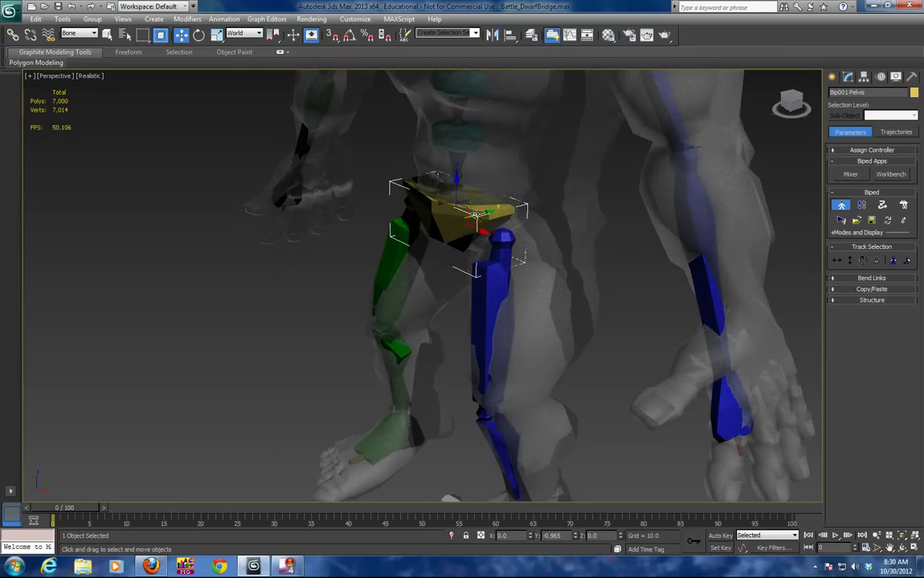
# - Set the selection filter to All and move the left and right hand bones along Y into the character's hands
pyautogui.scroll(-4, 619, 270)
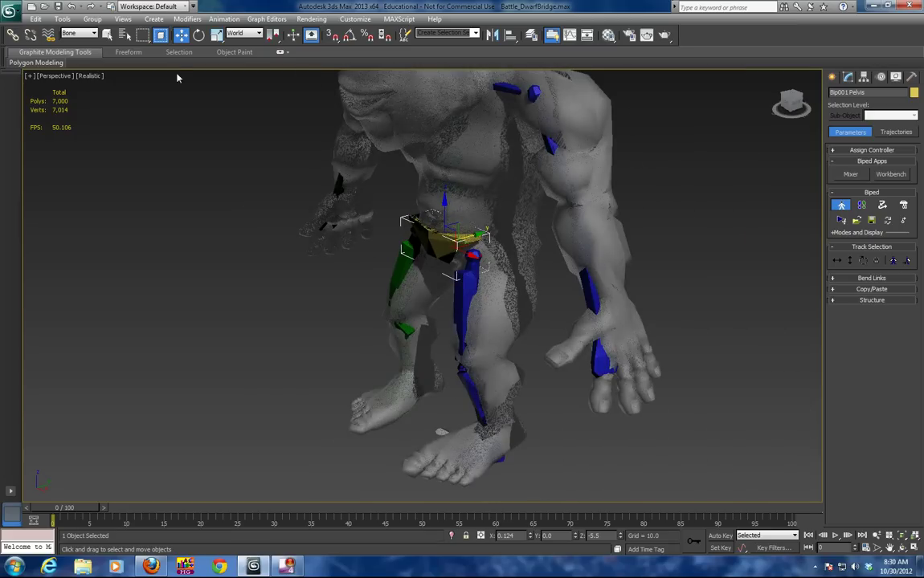
pyautogui.click(93, 33)
pyautogui.click(71, 41)
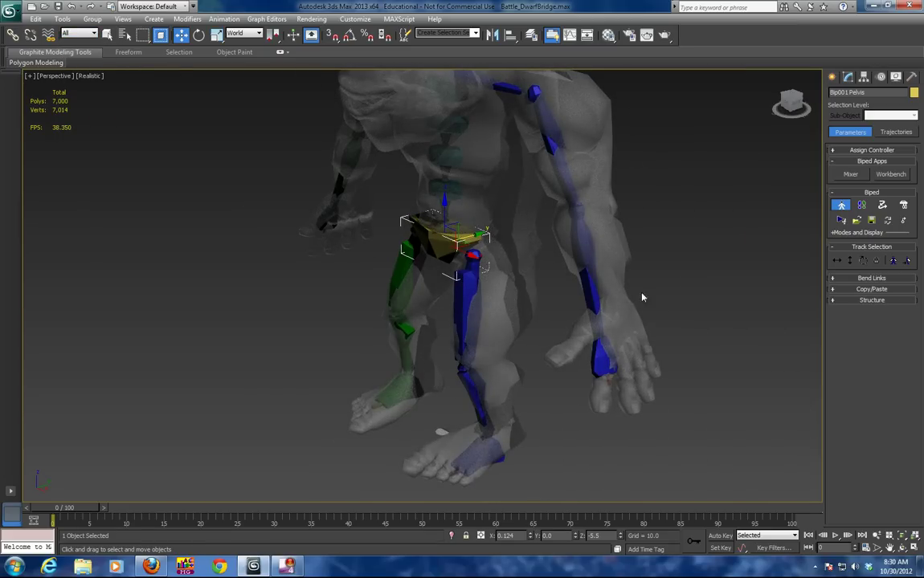
pyautogui.click(602, 360)
pyautogui.moveTo(628, 330); pyautogui.dragTo(639, 328)
pyautogui.keyDown('alt'); pyautogui.moveTo(534, 307); pyautogui.dragTo(330, 332, button='middle'); pyautogui.keyUp('alt')
pyautogui.click(297, 333)
pyautogui.keyDown('alt'); pyautogui.moveTo(397, 320); pyautogui.dragTo(490, 355, button='middle'); pyautogui.keyUp('alt')
# - Move the biped's whole body horizontally along Y by about 2.6 so the pelvis sits inside the hips
pyautogui.click(492, 308)
pyautogui.scroll(-4, 490, 355)
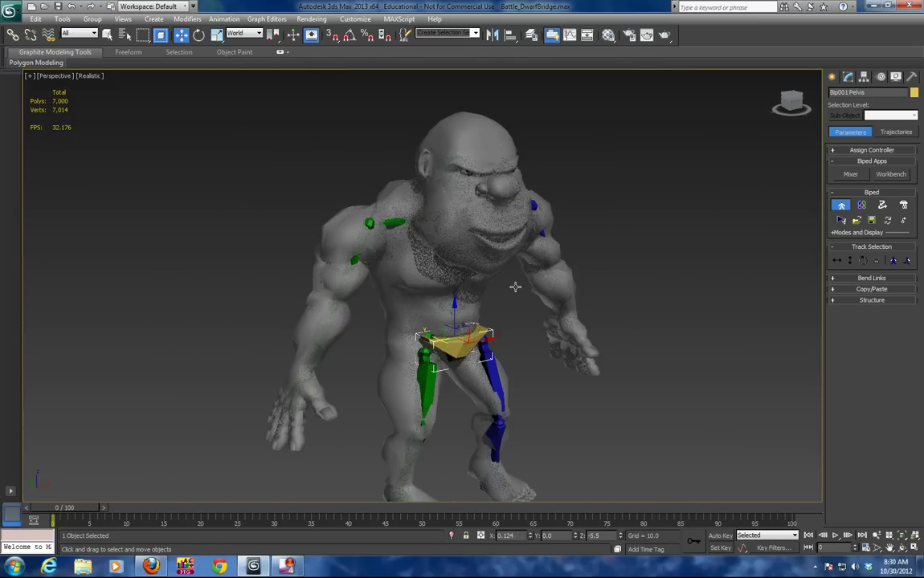
pyautogui.click(838, 259)
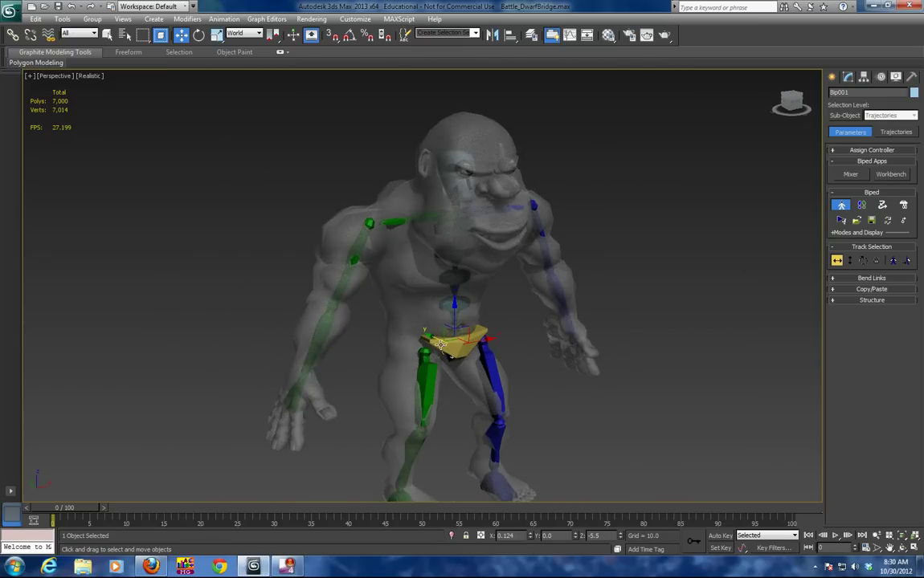
pyautogui.hotkey('alt', 'x')
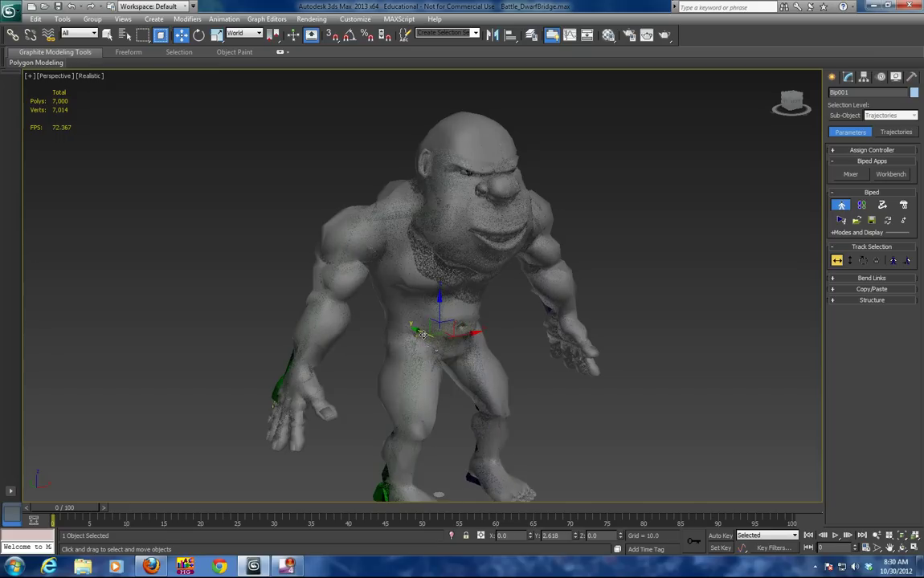
pyautogui.moveTo(424, 333); pyautogui.dragTo(424, 331)
# - Select both foot bones and move them forward about 2.3 units along Y into the character's feet
pyautogui.keyDown('alt'); pyautogui.moveTo(456, 383); pyautogui.dragTo(489, 406, button='middle'); pyautogui.keyUp('alt')
pyautogui.moveTo(467, 423); pyautogui.dragTo(460, 342, button='middle')
pyautogui.hotkey('alt', 'x')
pyautogui.click(451, 381)
pyautogui.keyDown('ctrl'); pyautogui.click(395, 402); pyautogui.keyUp('ctrl')
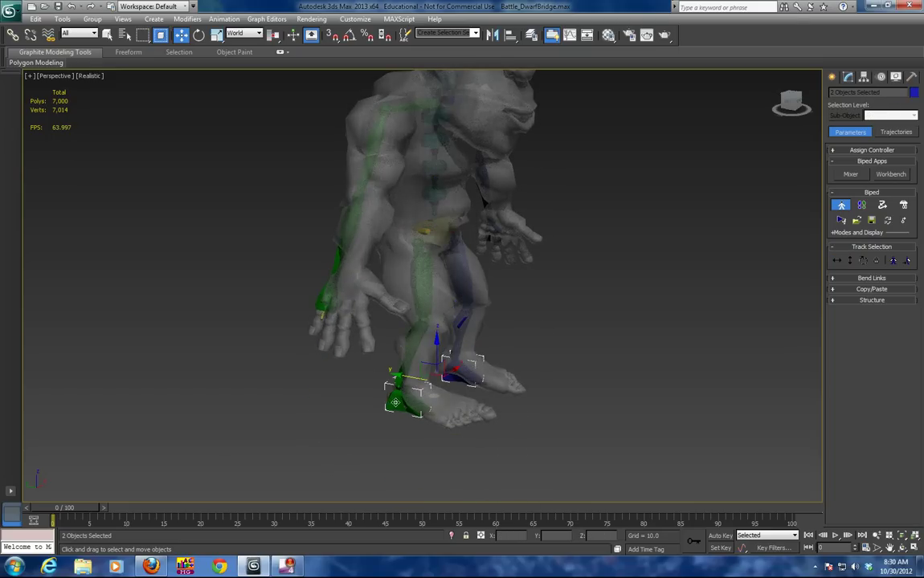
pyautogui.moveTo(416, 379)
pyautogui.mouseDown()
pyautogui.moveTo(436, 385)
pyautogui.moveTo(427, 384)
pyautogui.mouseUp()
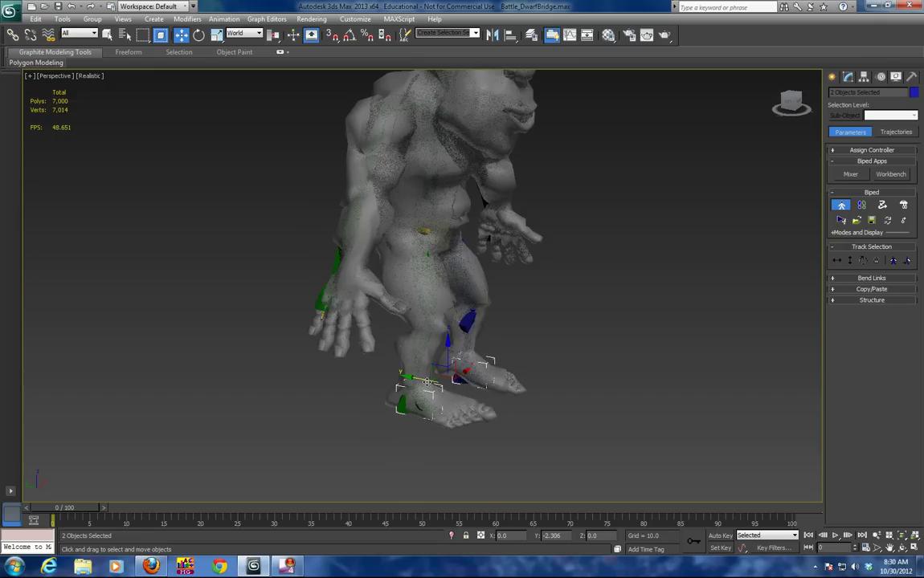
# - Move the right hand bone forward about 2.5 units along Y and the left hand bone to about Y 3.26
pyautogui.hotkey('alt', 'x')
pyautogui.click(318, 304)
pyautogui.hotkey('alt', 'x')
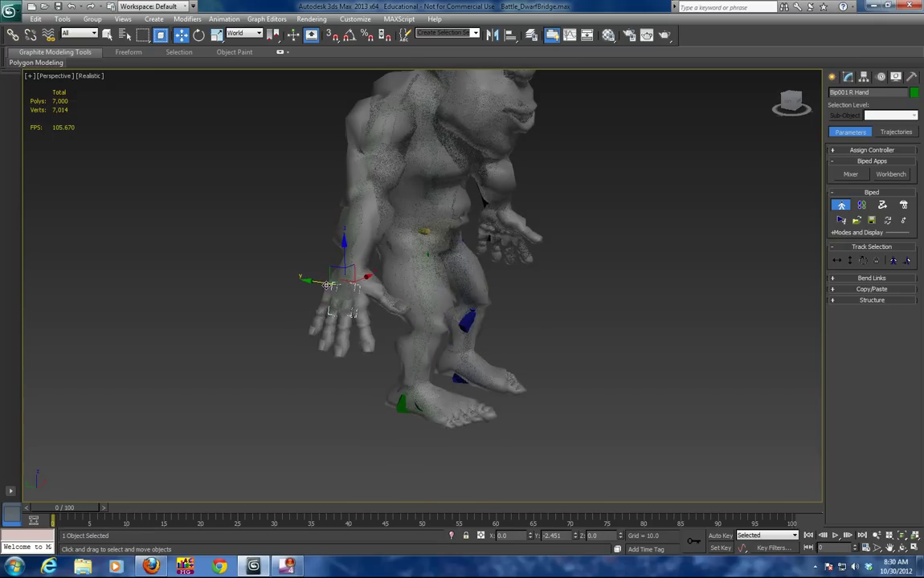
pyautogui.keyDown('alt'); pyautogui.moveTo(318, 282); pyautogui.dragTo(509, 449, button='middle'); pyautogui.keyUp('alt')
pyautogui.click(547, 473)
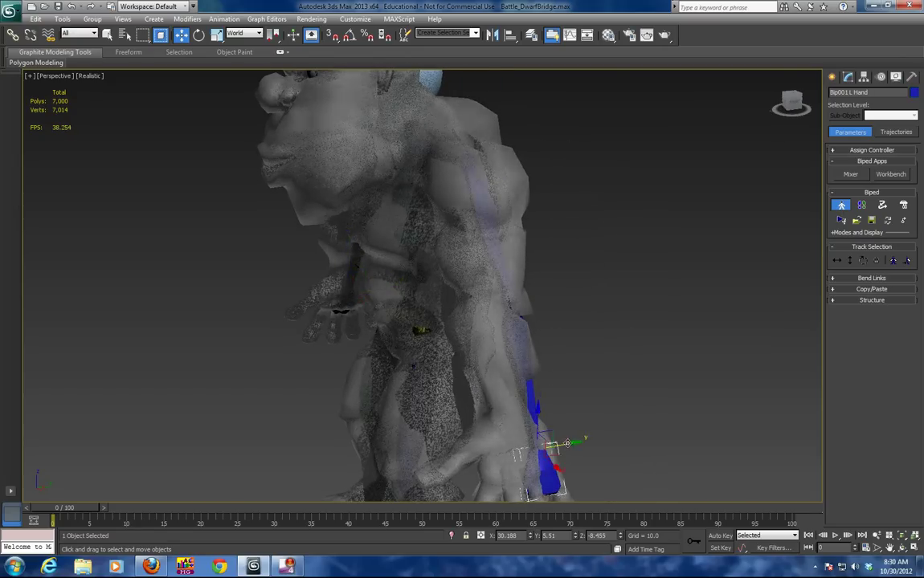
# - Set the selection filter to Bone, select the biped's left clavicle and set the skeleton structure's Neck Links to 2
pyautogui.keyDown('alt'); pyautogui.moveTo(551, 447); pyautogui.dragTo(532, 317, button='middle'); pyautogui.keyUp('alt')
pyautogui.scroll(4, 562, 280)
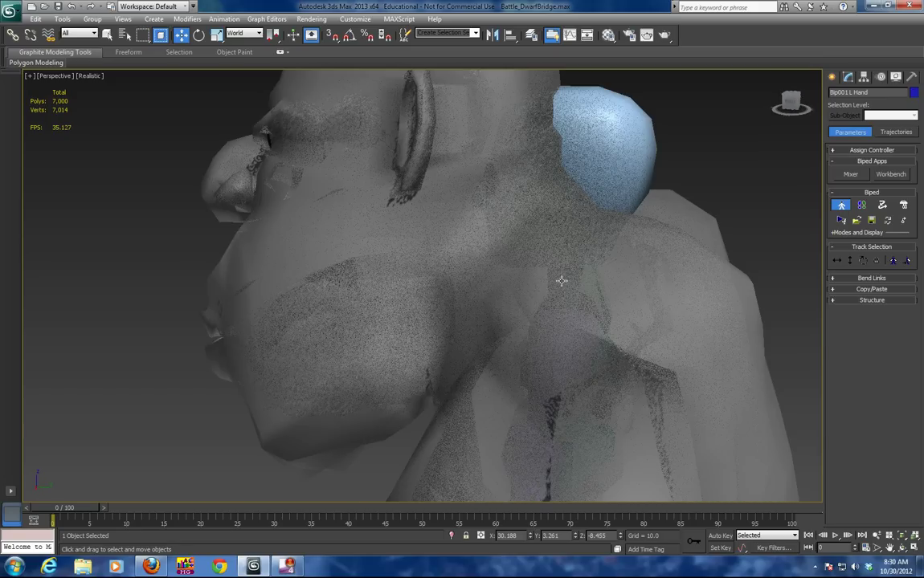
pyautogui.click(568, 286)
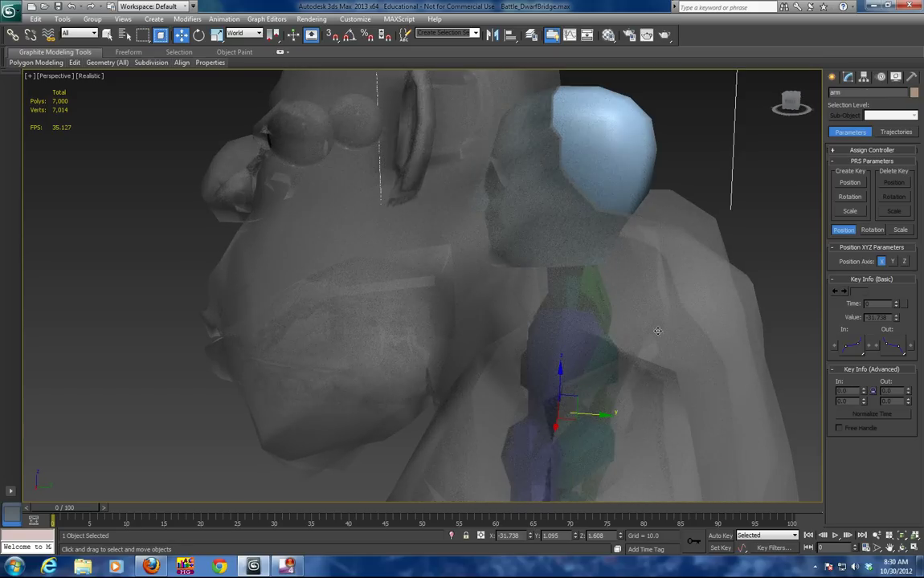
pyautogui.click(618, 186)
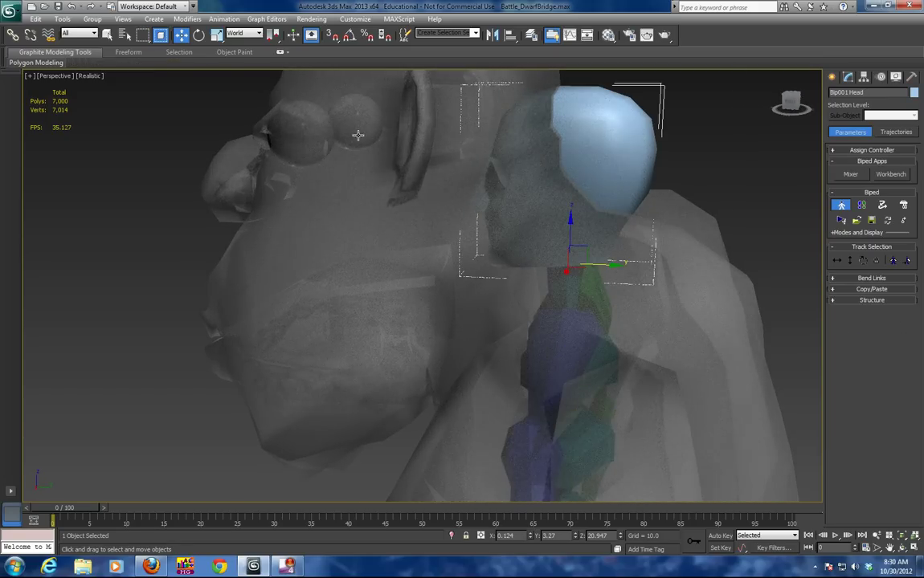
pyautogui.click(78, 34)
pyautogui.click(71, 119)
pyautogui.click(569, 317)
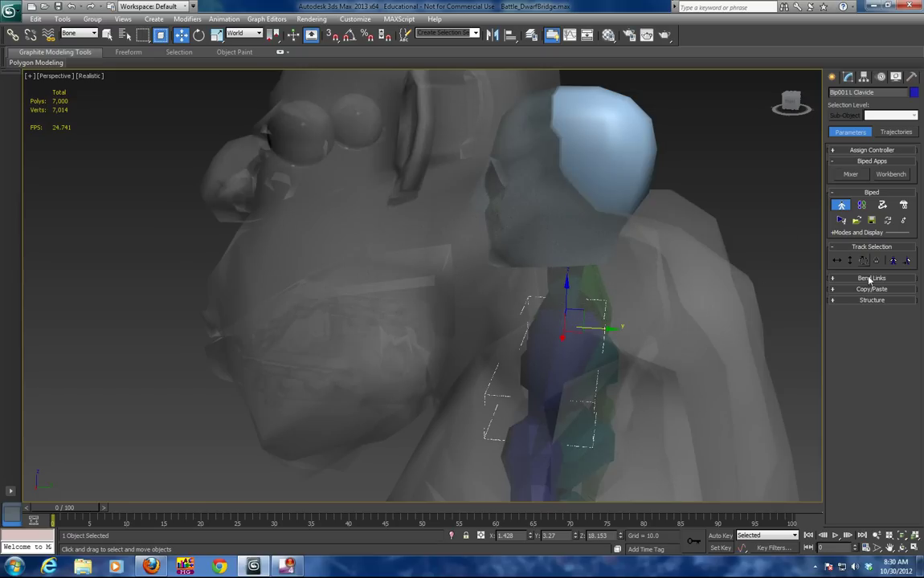
pyautogui.click(874, 301)
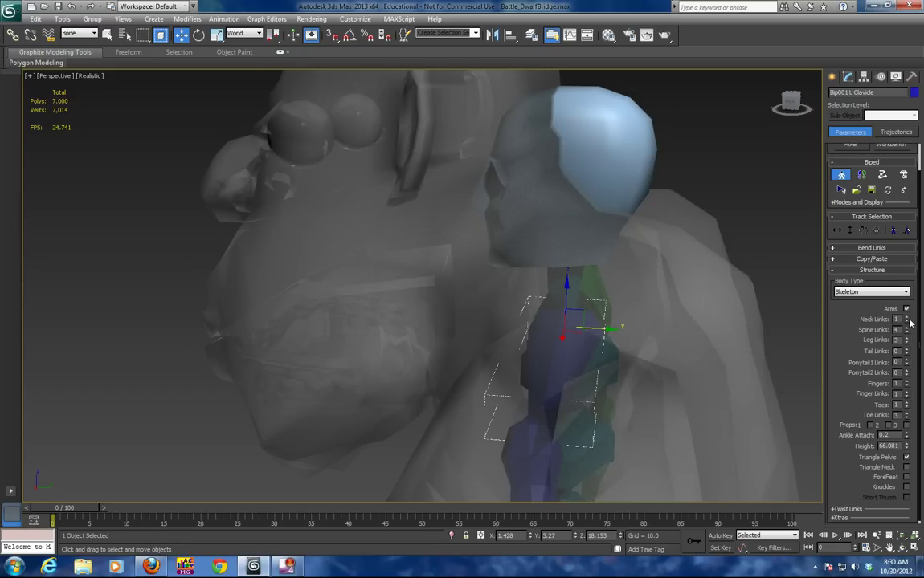
pyautogui.click(908, 318)
# - Rotate the base neck bone forward so the biped's head swings into the character's head
pyautogui.click(557, 218)
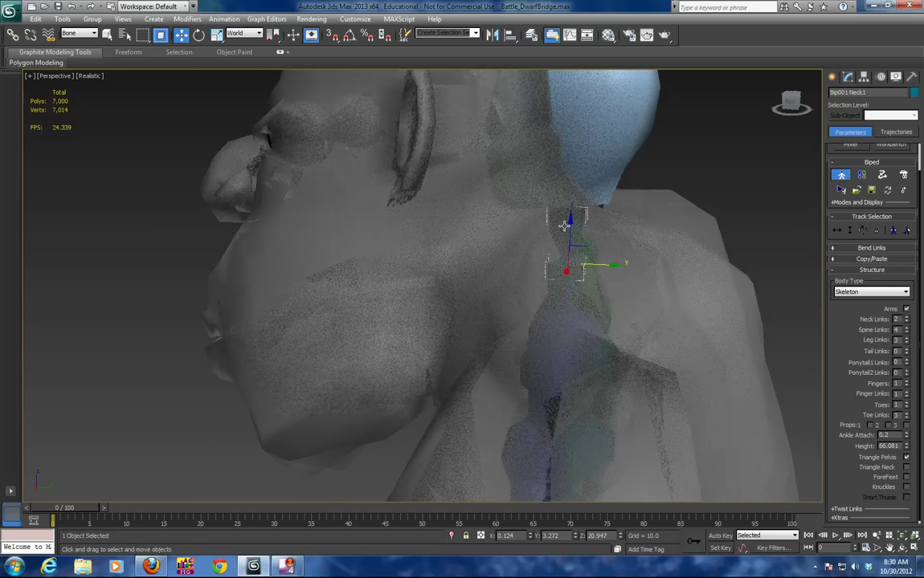
pyautogui.click(199, 35)
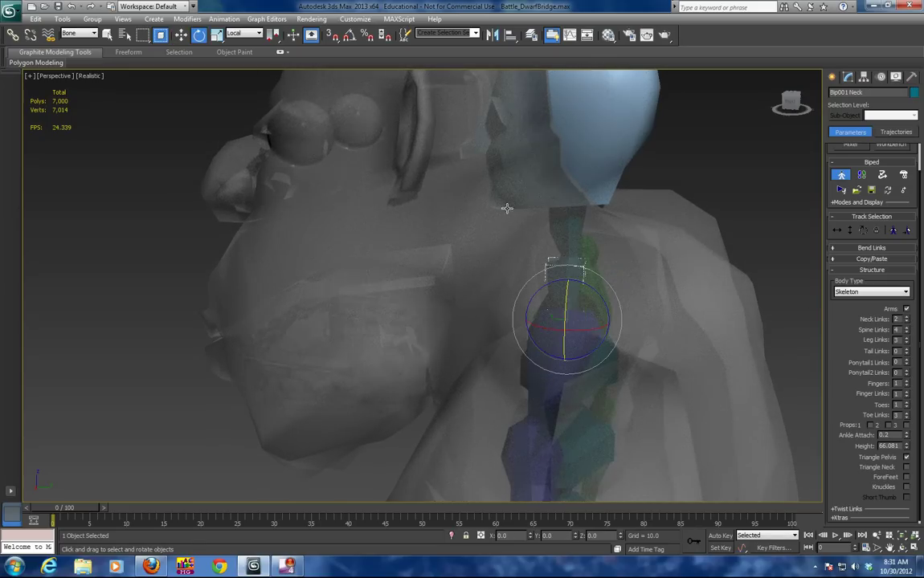
pyautogui.moveTo(591, 289); pyautogui.dragTo(583, 293)
# - Select the head bone, set Neck Links to 3 and scale the head up to fill the character's head
pyautogui.click(480, 224)
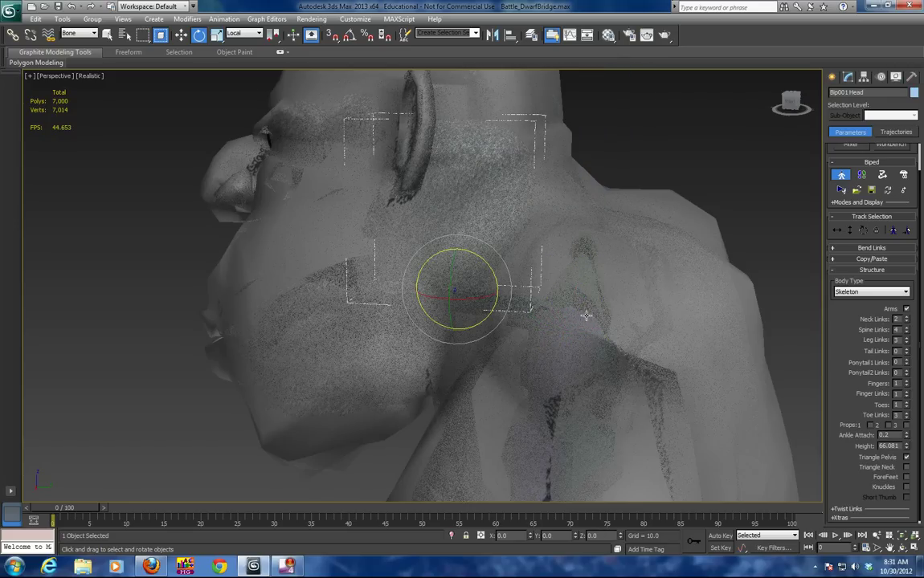
pyautogui.click(907, 318)
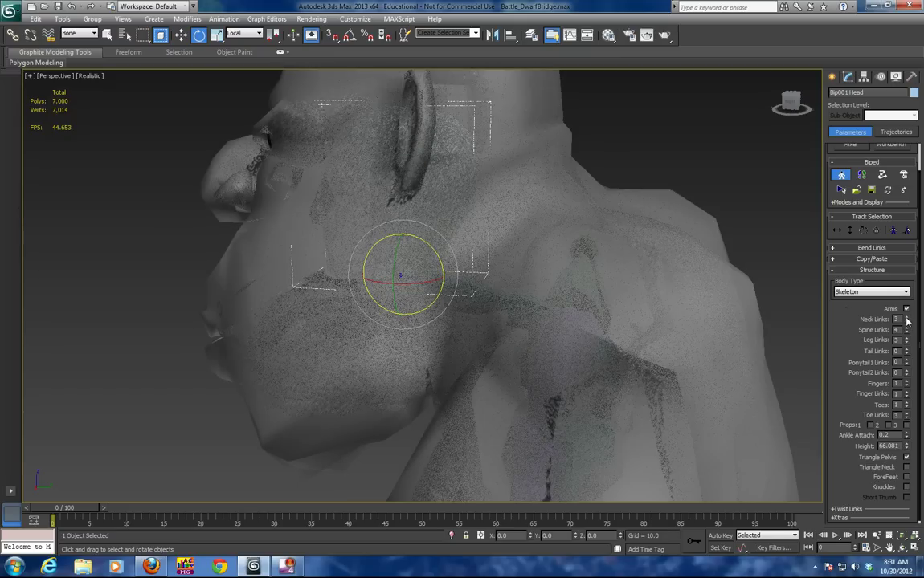
pyautogui.click(216, 35)
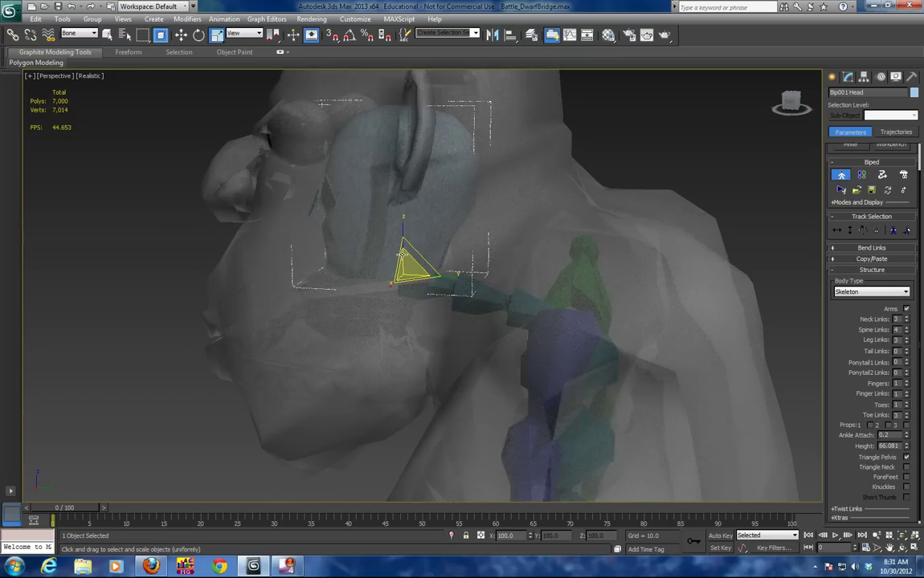
pyautogui.moveTo(408, 268); pyautogui.dragTo(425, 243)
# - Deselect the head bone and set the selection filter to All
pyautogui.scroll(-8, 425, 247)
pyautogui.keyDown('alt'); pyautogui.moveTo(418, 309); pyautogui.dragTo(535, 307, button='middle'); pyautogui.keyUp('alt')
pyautogui.moveTo(468, 388); pyautogui.dragTo(468, 336, button='middle')
pyautogui.scroll(4, 485, 319)
pyautogui.scroll(-2, 468, 336)
pyautogui.scroll(2, 469, 334)
pyautogui.scroll(-2, 470, 334)
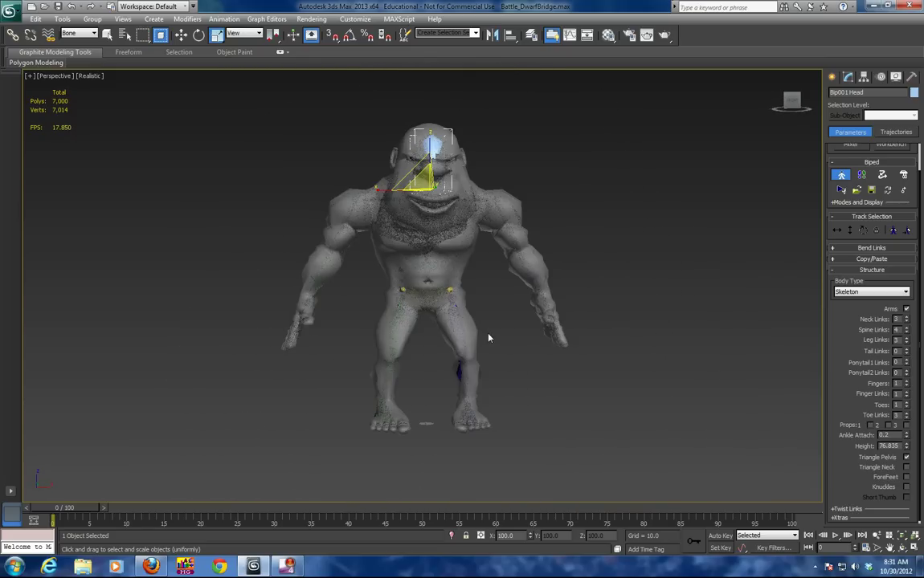
pyautogui.click(465, 296)
pyautogui.hotkey('alt', 'x')
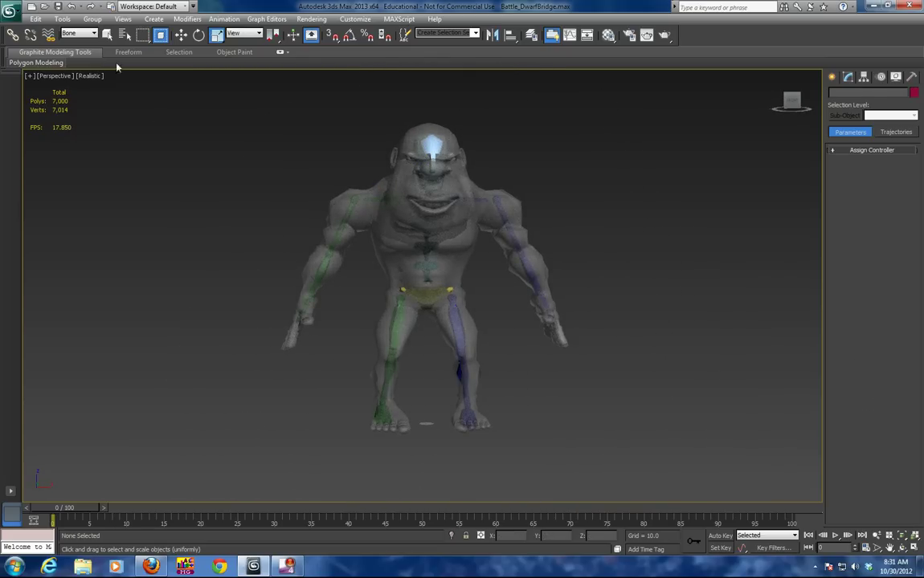
pyautogui.click(81, 36)
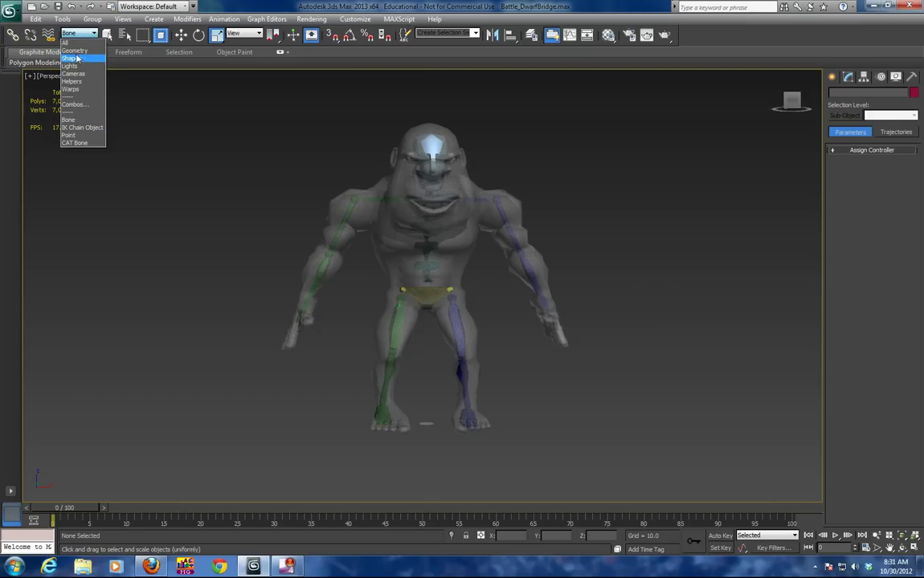
pyautogui.click(69, 43)
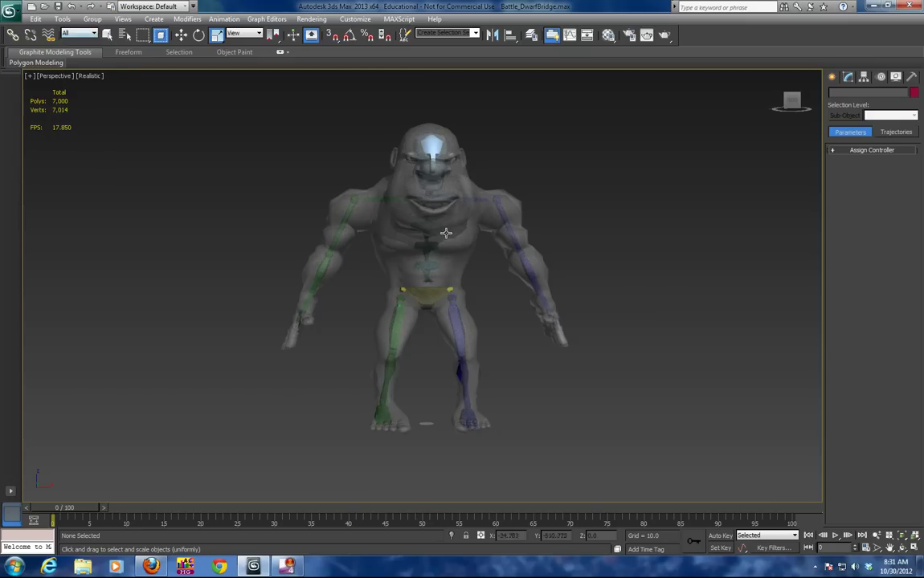
# - Select the body mesh and apply a Skin modifier to it
pyautogui.click(450, 233)
pyautogui.click(847, 77)
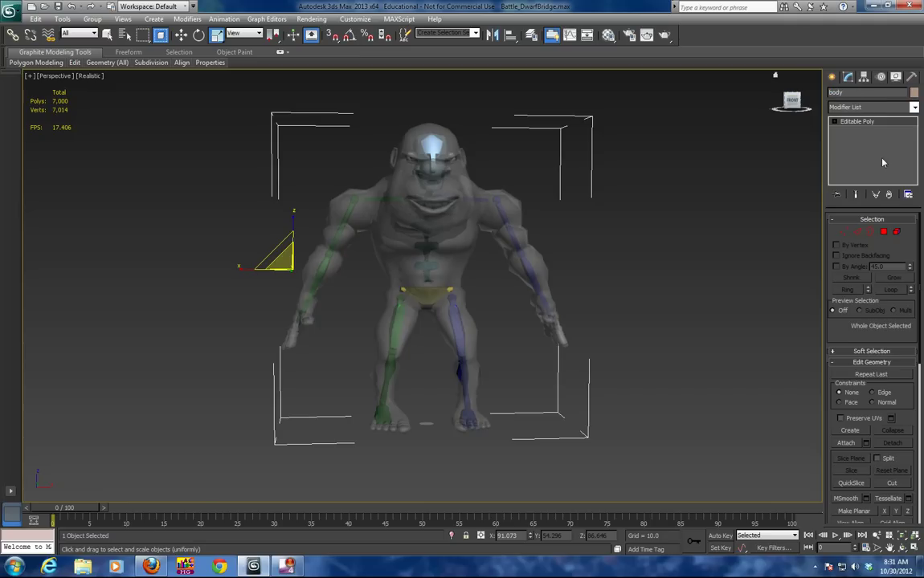
pyautogui.click(914, 108)
pyautogui.moveTo(917, 140); pyautogui.dragTo(917, 311)
pyautogui.click(861, 375)
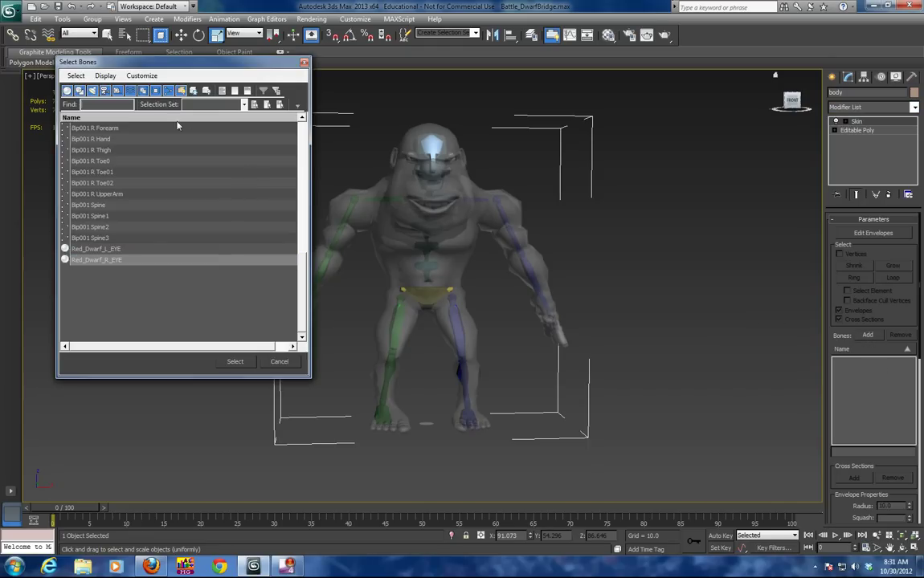
# - Show the Select Bones list as a hierarchy of children and unfold the Bip001 root
pyautogui.click(77, 76)
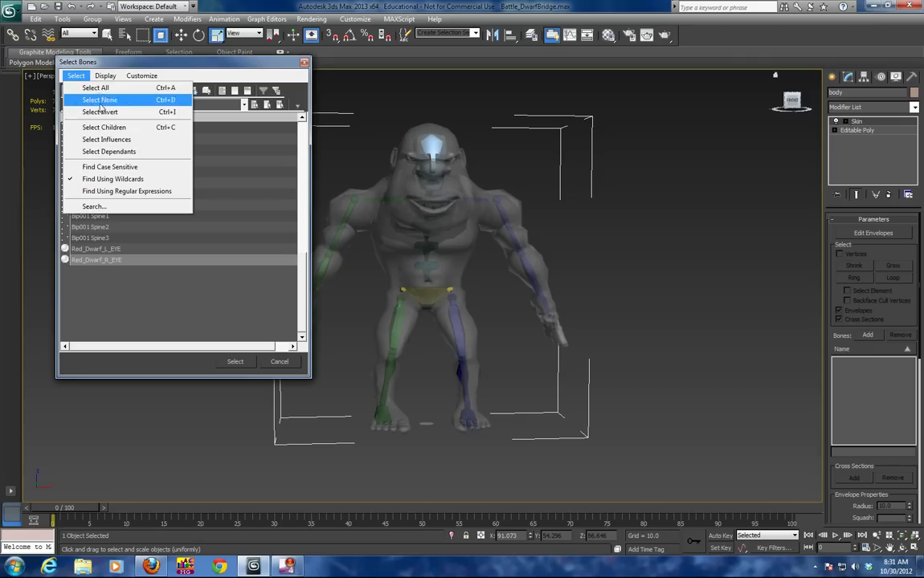
pyautogui.moveTo(111, 77)
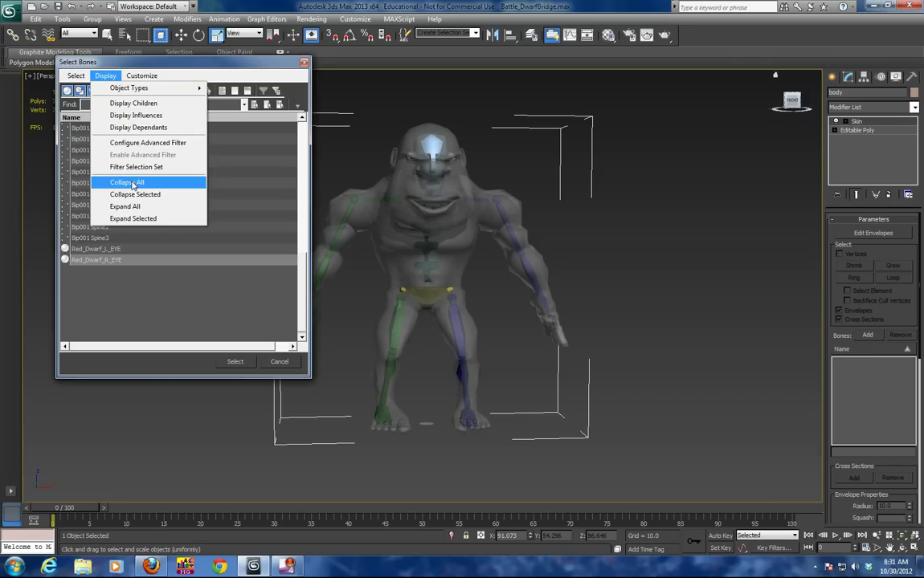
pyautogui.click(122, 103)
pyautogui.click(66, 129)
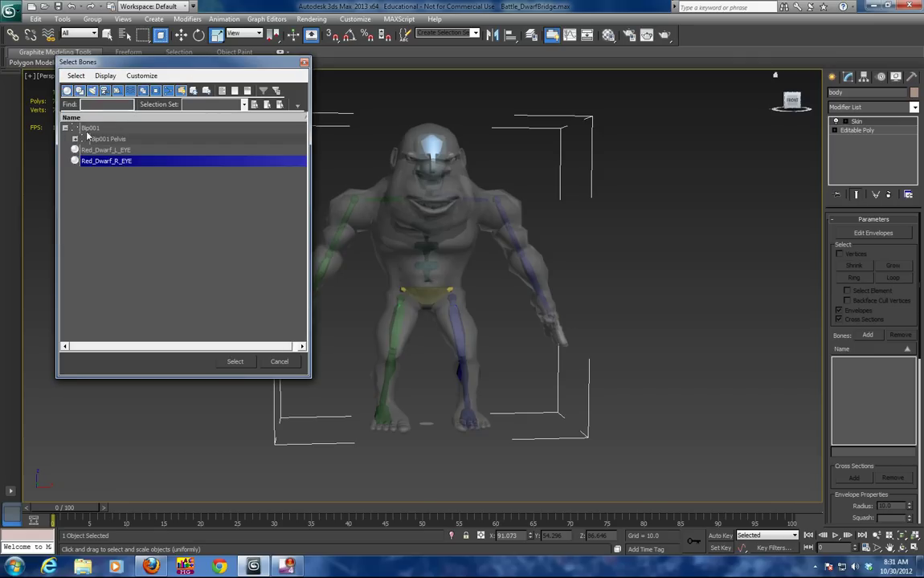
# - Expand the whole hierarchy and add every bone from Bip001 to Bip001 R Finger0 to the Skin modifier
pyautogui.click(88, 130)
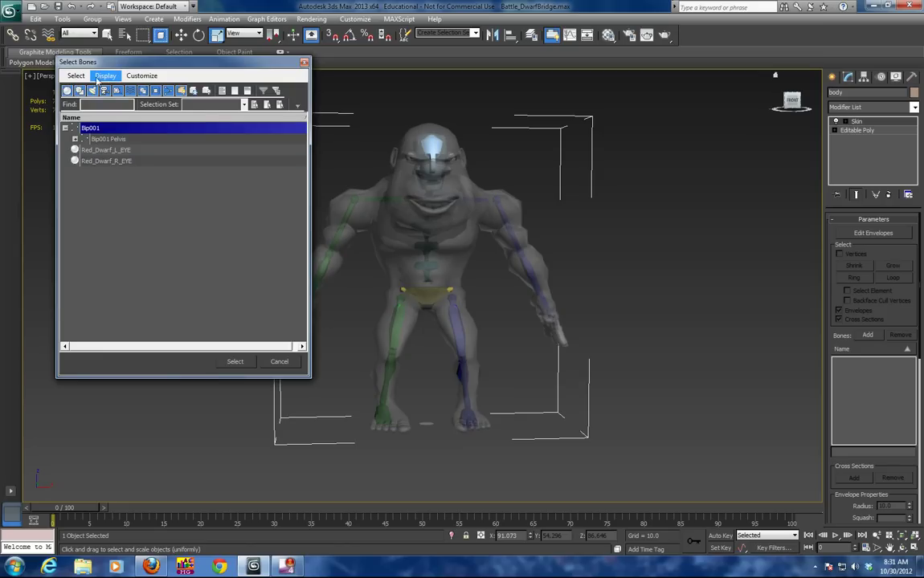
pyautogui.click(105, 75)
pyautogui.click(126, 208)
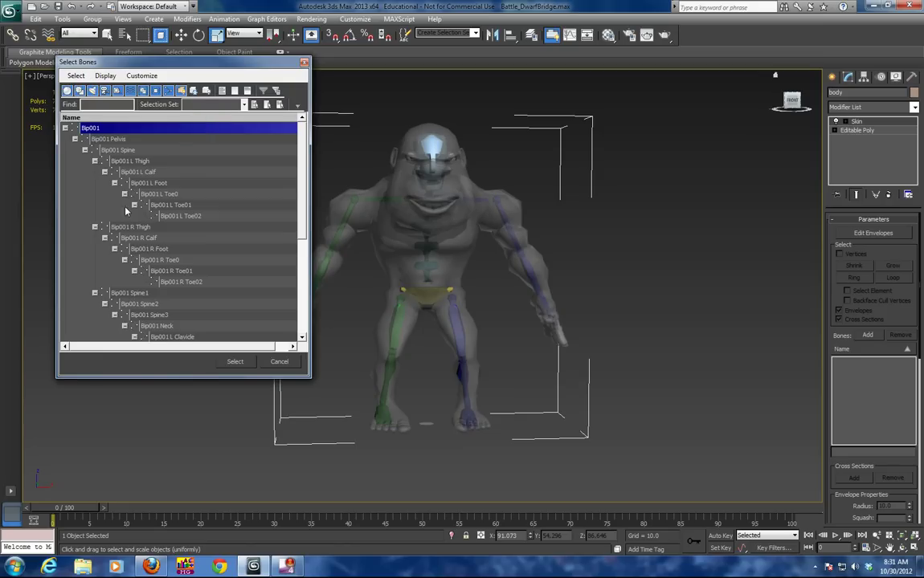
pyautogui.moveTo(304, 207); pyautogui.dragTo(303, 316)
pyautogui.keyDown('shift'); pyautogui.click(222, 307); pyautogui.keyUp('shift')
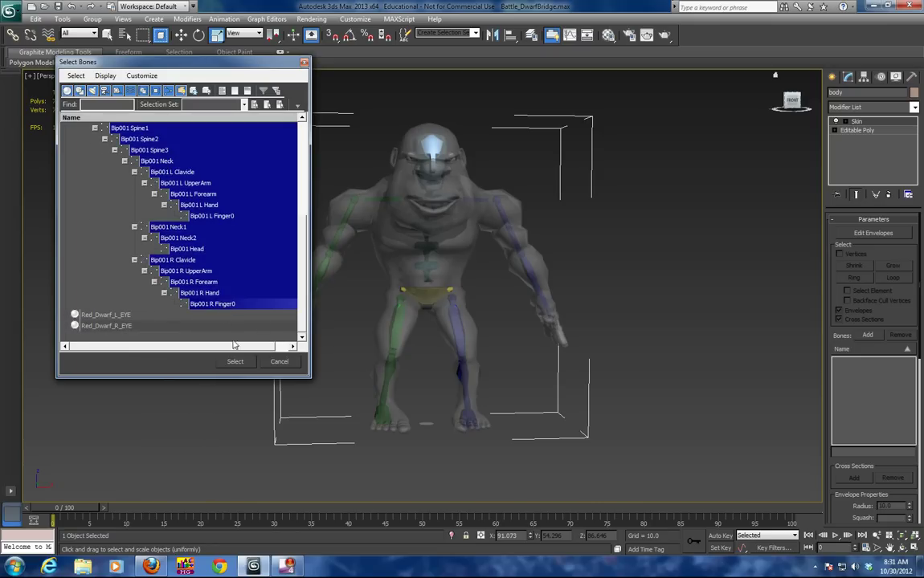
pyautogui.click(235, 361)
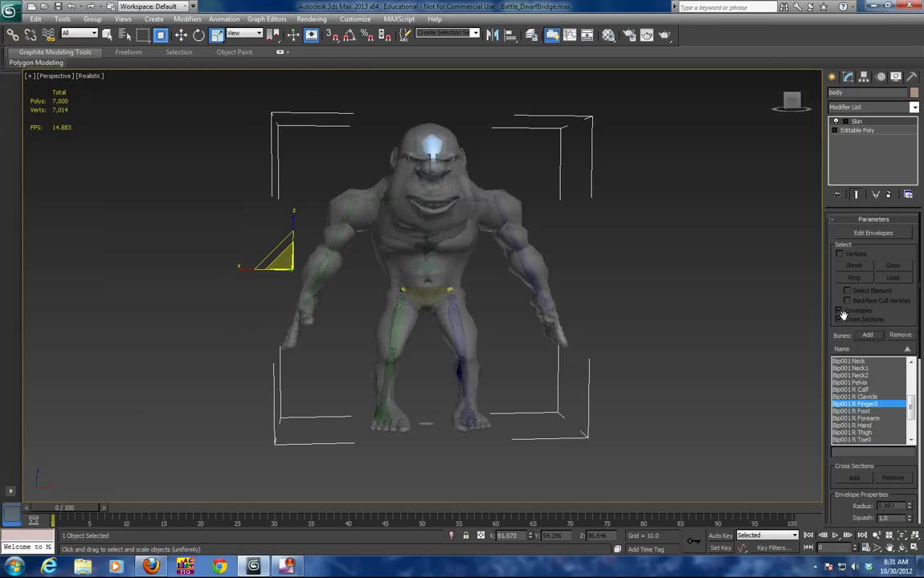
# - Set the selection filter to Bone and test the skin by moving the right forearm, then undo the move
pyautogui.click(608, 217)
pyautogui.click(80, 33)
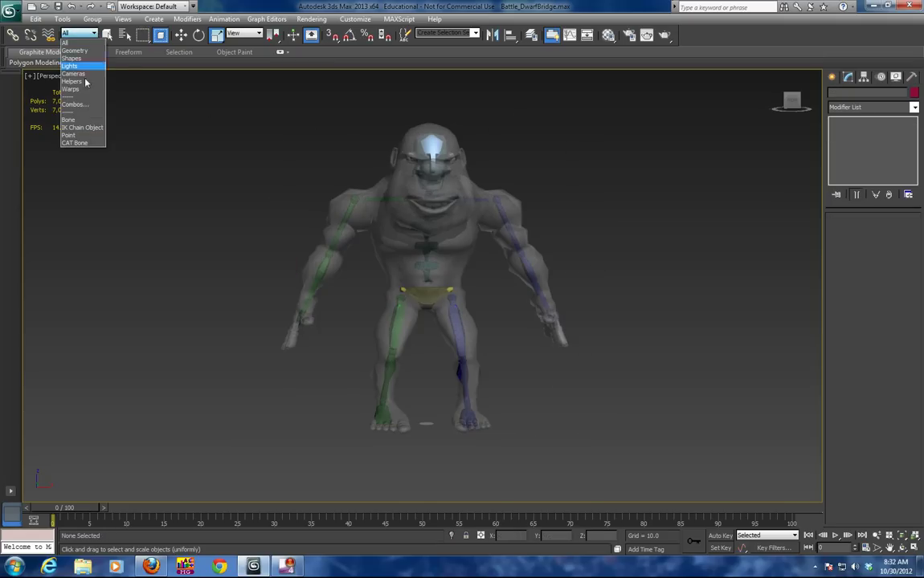
pyautogui.click(69, 120)
pyautogui.click(306, 307)
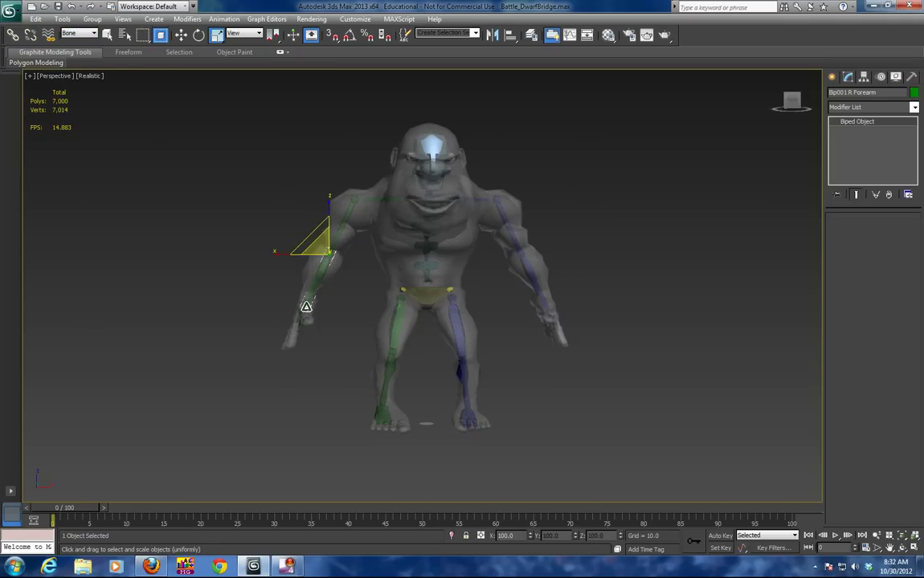
pyautogui.click(181, 34)
pyautogui.moveTo(328, 223)
pyautogui.mouseDown()
pyautogui.moveTo(320, 173)
pyautogui.moveTo(325, 225)
pyautogui.mouseUp()
pyautogui.hotkey('ctrl', 'z')
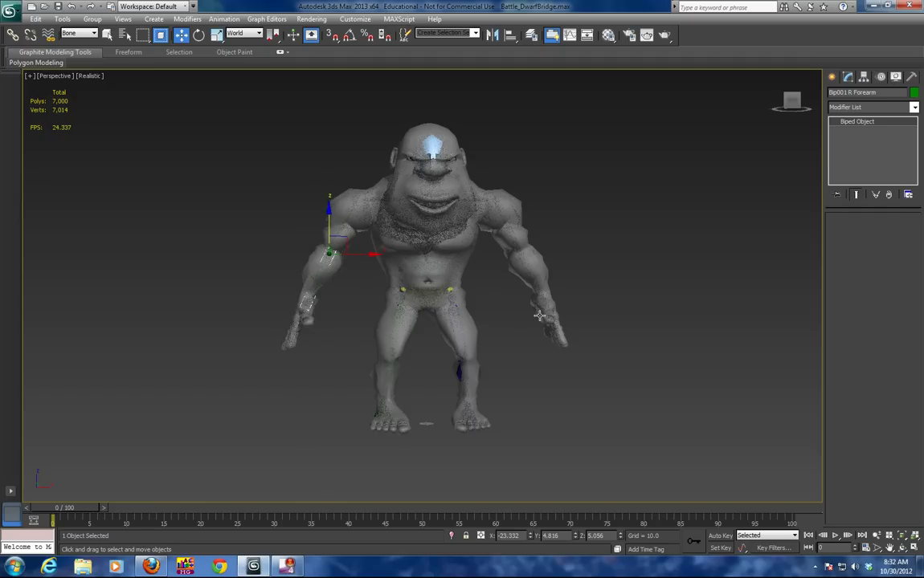
# - Test the skin deformation by moving the left hand and both foot bones, undoing each move
pyautogui.click(547, 314)
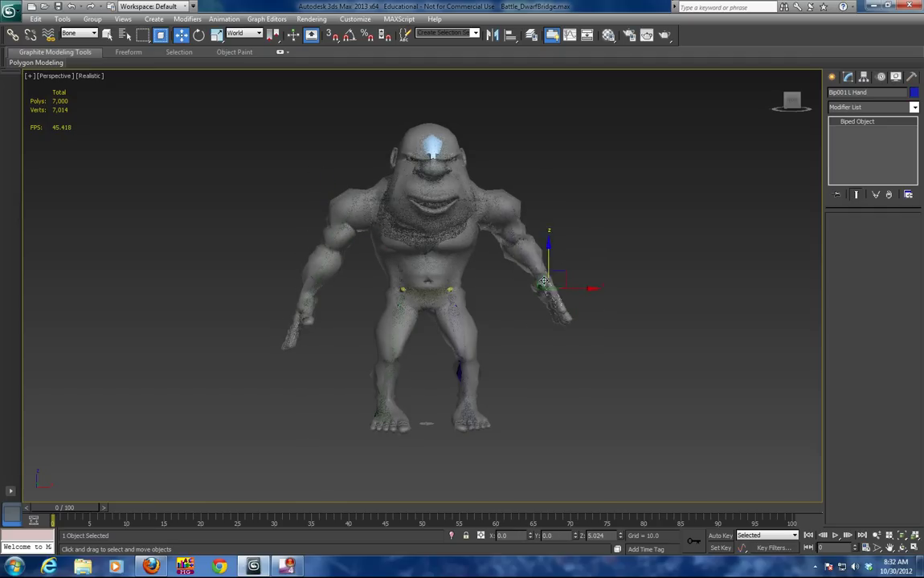
pyautogui.click(469, 412)
pyautogui.moveTo(467, 389); pyautogui.dragTo(487, 377)
pyautogui.hotkey('ctrl', 'z')
pyautogui.click(388, 409)
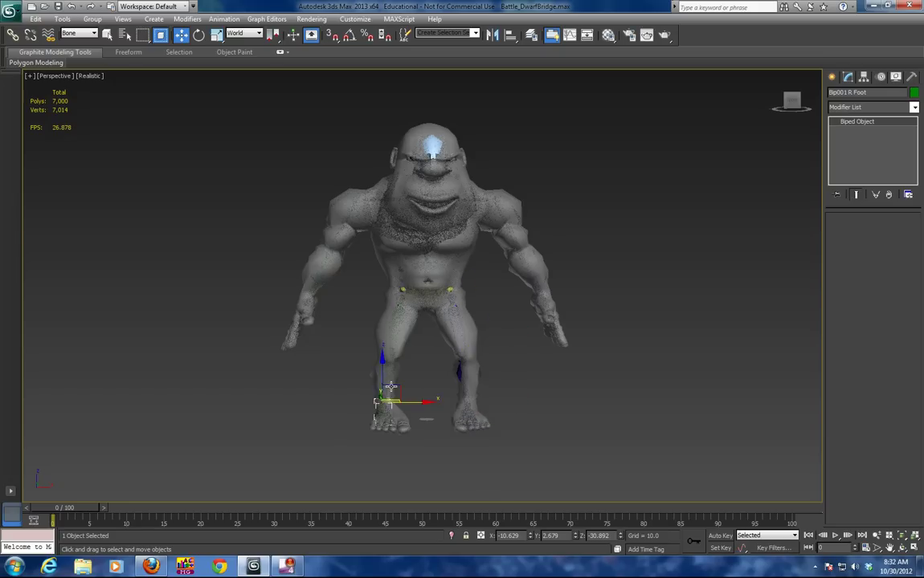
pyautogui.moveTo(385, 370)
pyautogui.mouseDown()
pyautogui.moveTo(384, 314)
pyautogui.moveTo(386, 371)
pyautogui.mouseUp()
# - Test the torso's skin deformation by rotating the Bip001 Spine1 bone, and undo the rotation
pyautogui.keyDown('alt'); pyautogui.moveTo(453, 217); pyautogui.dragTo(477, 212, button='middle'); pyautogui.keyUp('alt')
pyautogui.click(405, 246)
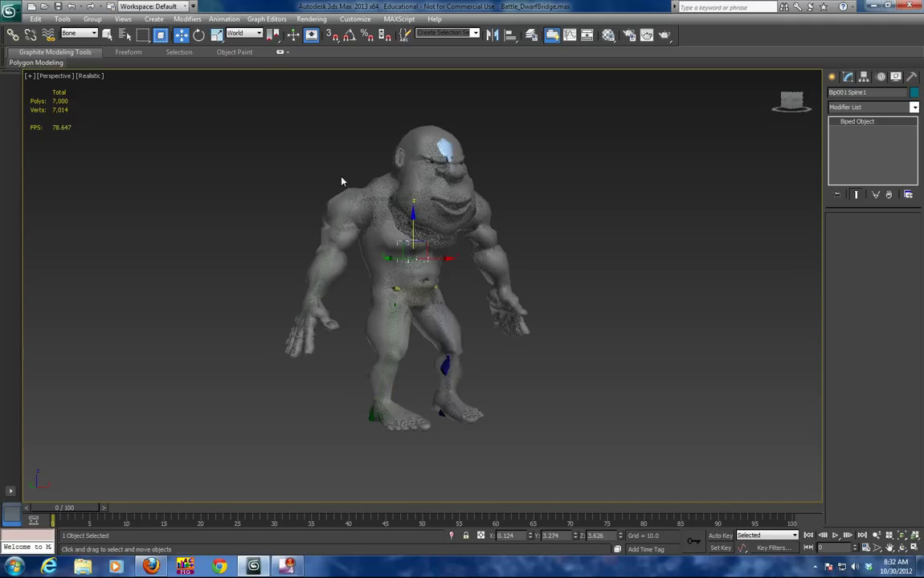
pyautogui.click(199, 35)
pyautogui.moveTo(427, 235)
pyautogui.mouseDown()
pyautogui.moveTo(414, 201)
pyautogui.moveTo(414, 245)
pyautogui.moveTo(439, 223)
pyautogui.mouseUp()
pyautogui.hotkey('ctrl', 'z')
# - Test the head's skin deformation by rotating the head bone, and undo the rotation
pyautogui.click(427, 169)
pyautogui.keyDown('alt'); pyautogui.moveTo(436, 187); pyautogui.dragTo(435, 262, button='middle'); pyautogui.keyUp('alt')
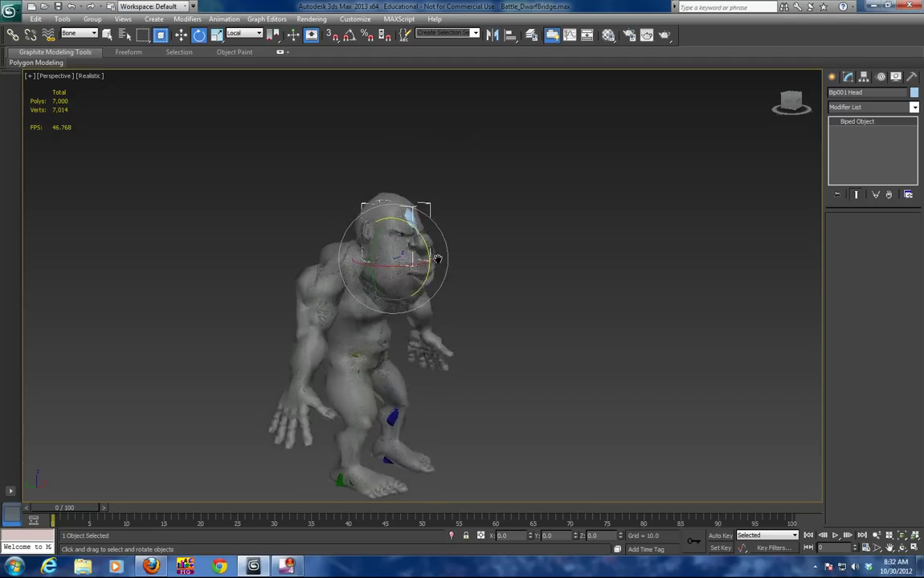
pyautogui.scroll(4, 434, 261)
pyautogui.moveTo(348, 224)
pyautogui.mouseDown()
pyautogui.moveTo(343, 245)
pyautogui.moveTo(355, 207)
pyautogui.mouseUp()
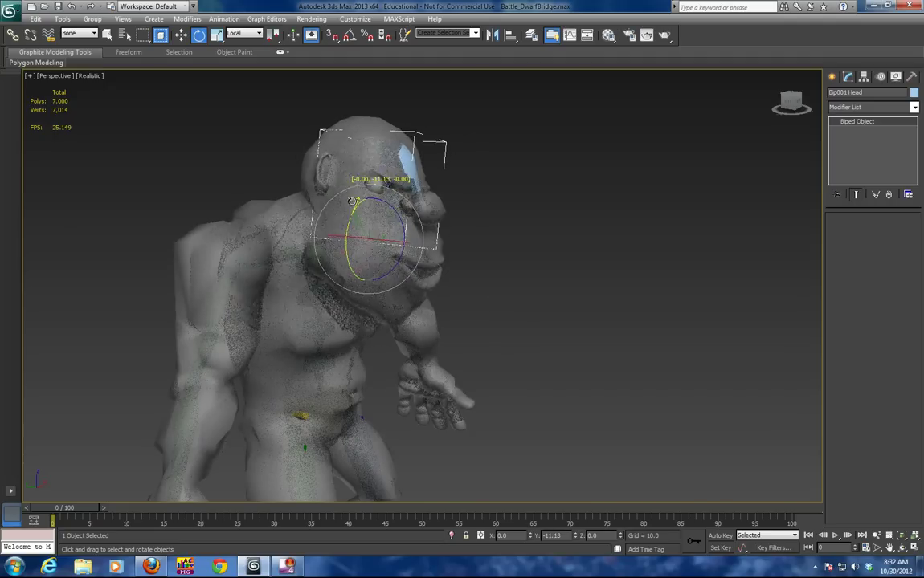
pyautogui.hotkey('ctrl', 'z')
# - Set the selection filter to All and hide the body mesh
pyautogui.click(426, 254)
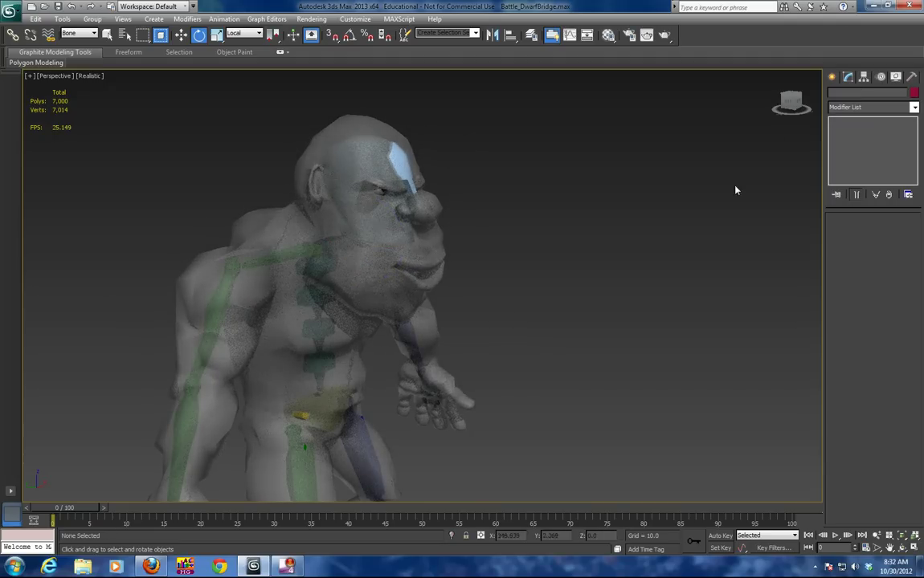
pyautogui.click(86, 35)
pyautogui.click(73, 43)
pyautogui.click(339, 134)
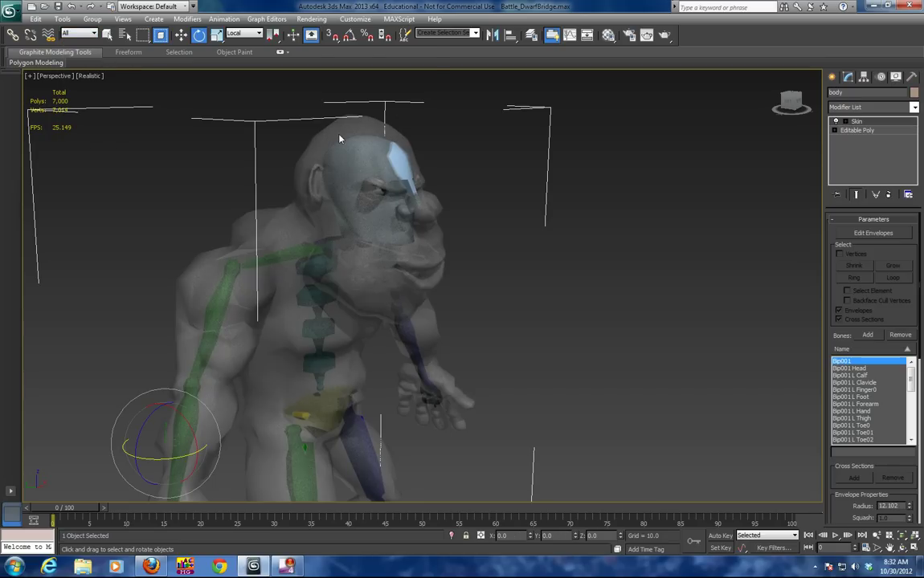
pyautogui.rightClick(335, 130)
pyautogui.click(362, 100)
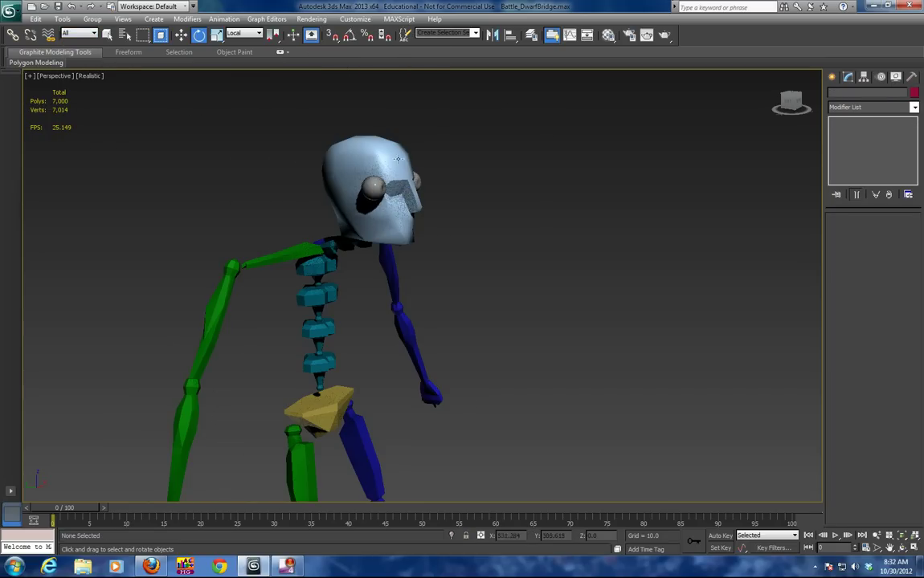
# - Link both eye spheres to the head bone and unhide all objects
pyautogui.click(376, 190)
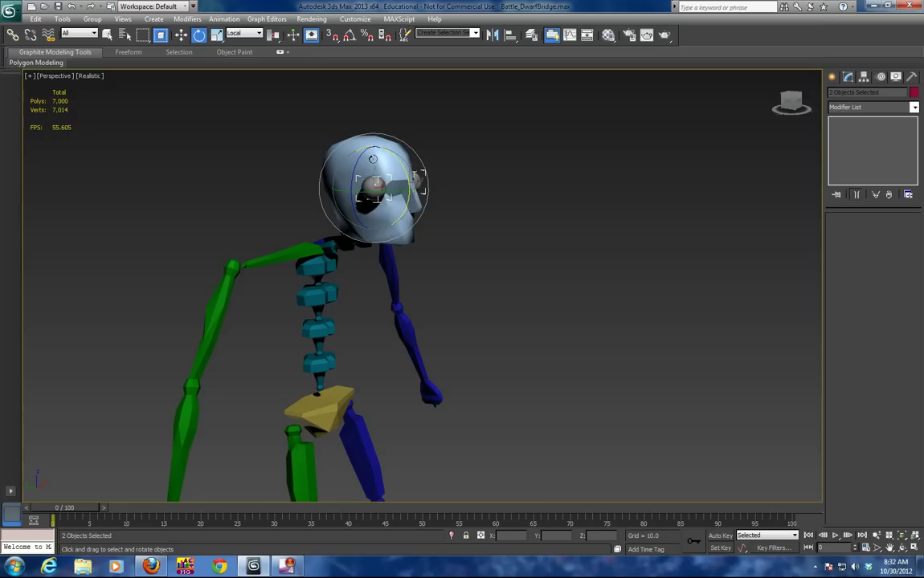
pyautogui.click(18, 36)
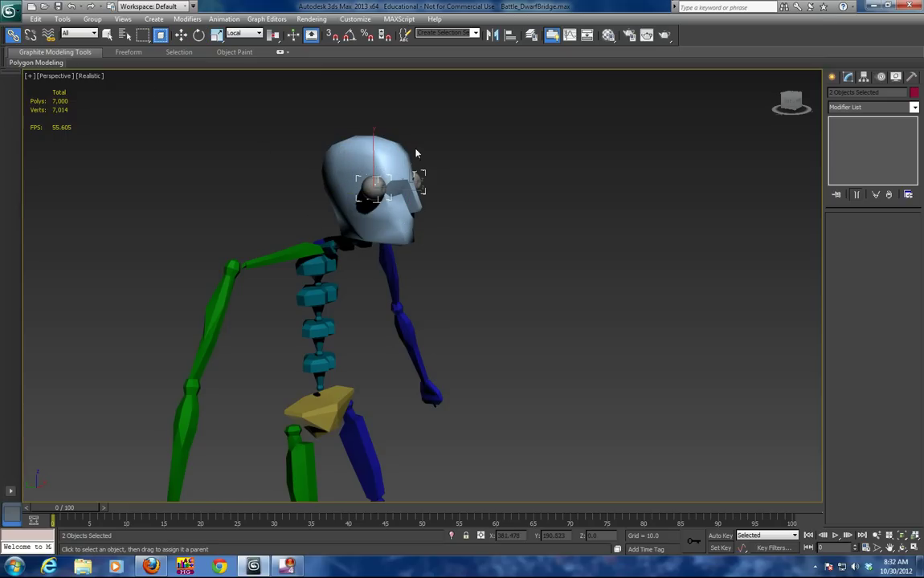
pyautogui.rightClick(371, 104)
pyautogui.click(377, 55)
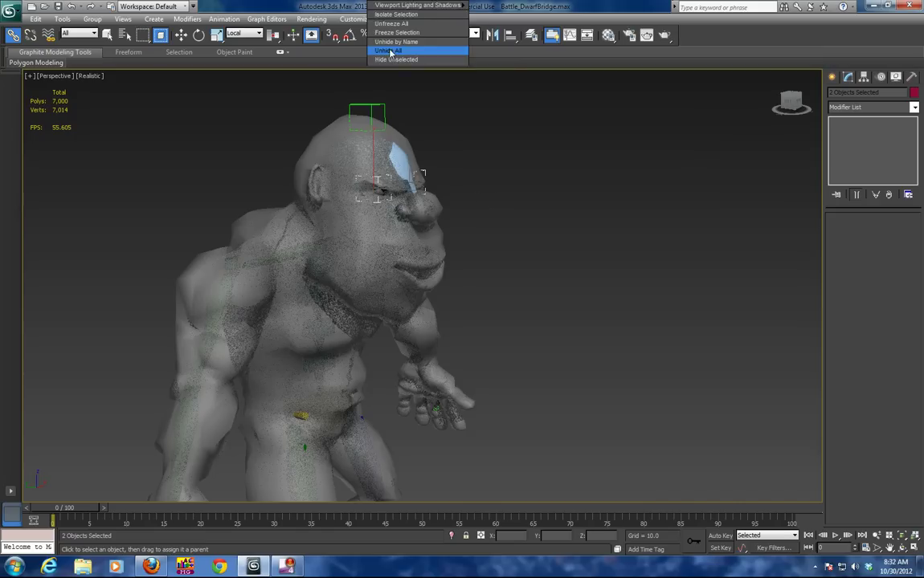
# - Make the body mesh see-through, test the torso deformation by rotating the Bip001 Spine2 bone, and undo the rotation
pyautogui.moveTo(407, 209); pyautogui.dragTo(465, 161, button='middle')
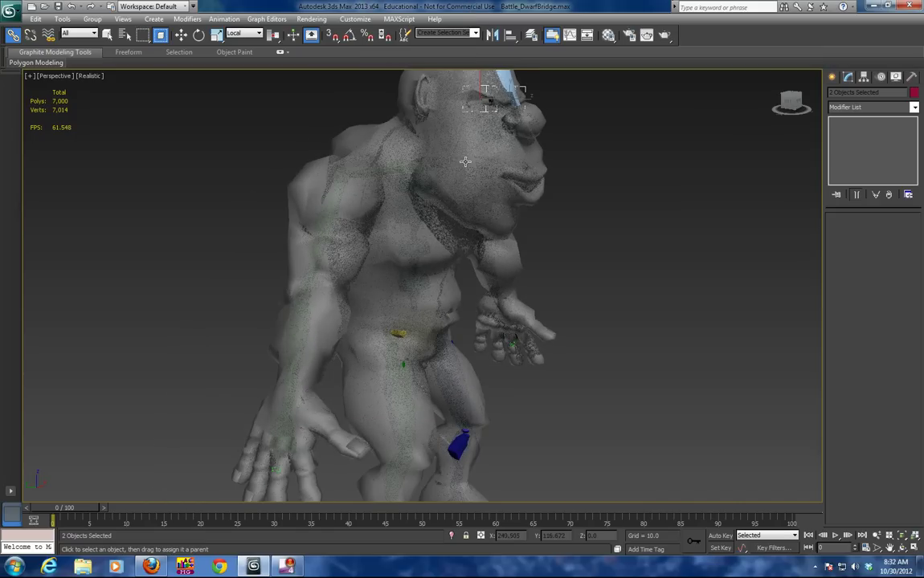
pyautogui.click(411, 216)
pyautogui.hotkey('alt', 'x')
pyautogui.click(415, 210)
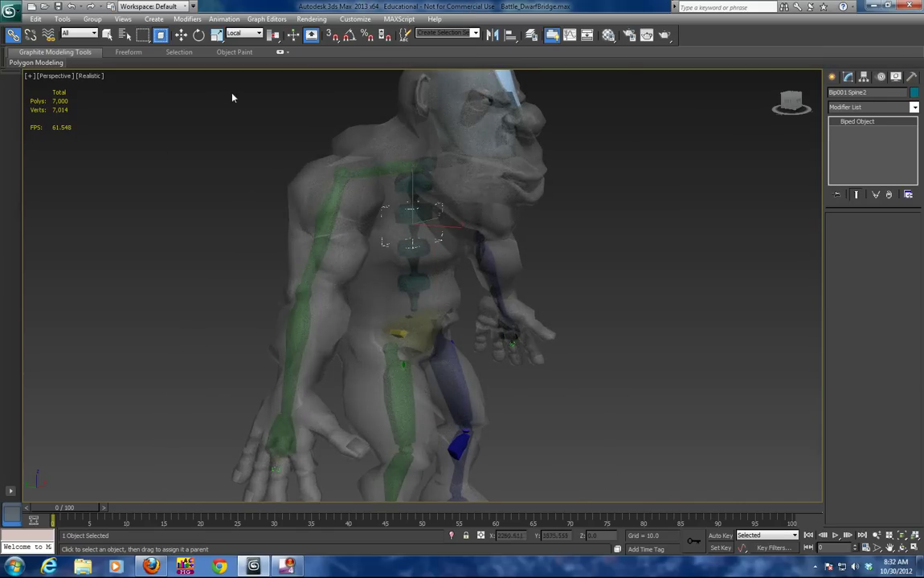
pyautogui.moveTo(451, 231)
pyautogui.mouseDown()
pyautogui.moveTo(458, 257)
pyautogui.moveTo(464, 251)
pyautogui.moveTo(439, 210)
pyautogui.moveTo(442, 220)
pyautogui.mouseUp()
pyautogui.hotkey('ctrl', 'z')
# - Test the lower torso's skin deformation by rotating the Bip001 Spine bone, and undo the rotation
pyautogui.click(416, 276)
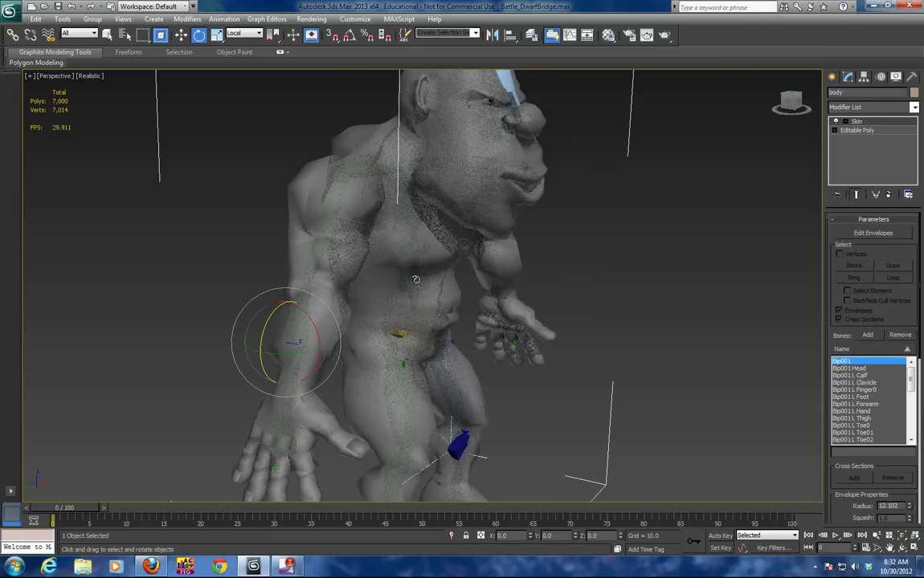
pyautogui.click(415, 280)
pyautogui.moveTo(432, 277)
pyautogui.mouseDown()
pyautogui.moveTo(433, 241)
pyautogui.moveTo(447, 281)
pyautogui.mouseUp()
pyautogui.hotkey('ctrl', 'z')
# - Select the dwarf's body mesh at the abdomen
pyautogui.keyDown('alt'); pyautogui.moveTo(510, 293); pyautogui.dragTo(536, 334, button='middle'); pyautogui.keyUp('alt')
pyautogui.keyDown('alt'); pyautogui.moveTo(511, 386); pyautogui.dragTo(375, 268, button='middle'); pyautogui.keyUp('alt')
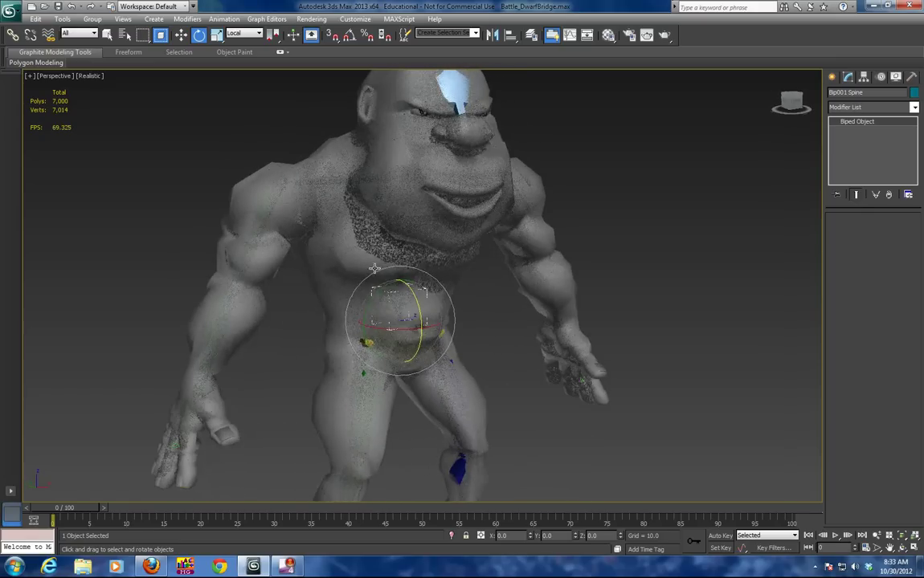
pyautogui.click(374, 269)
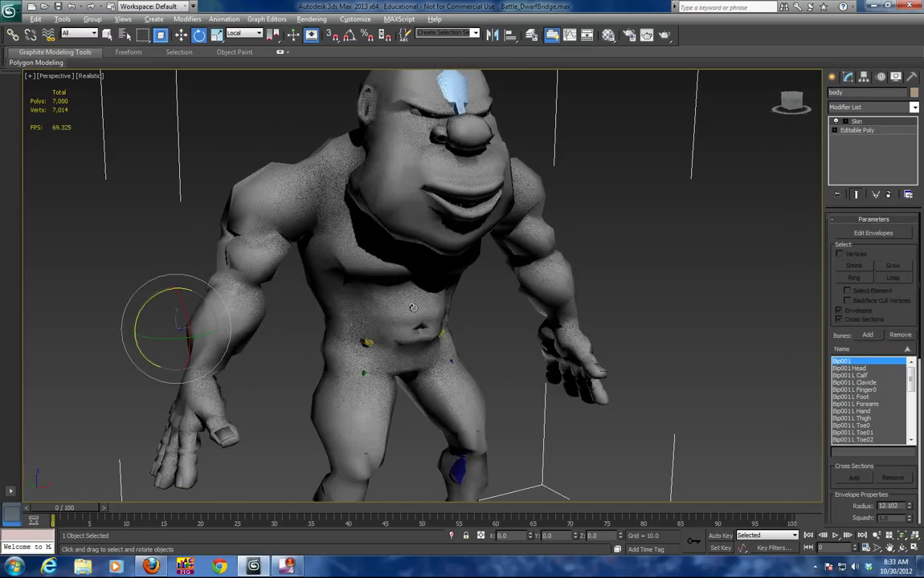